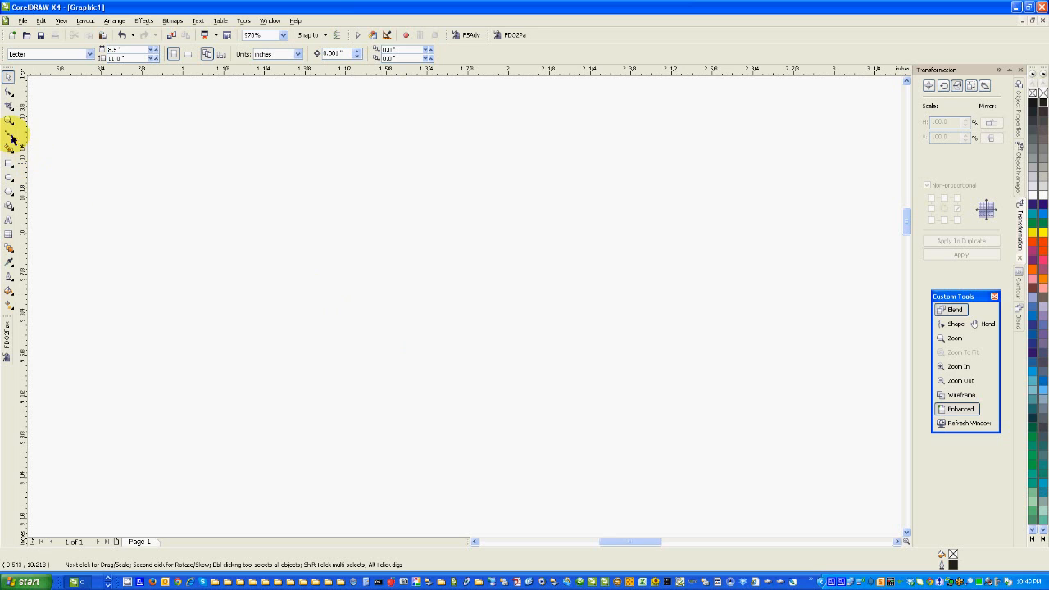
# Draw a short vertical line with the Bezier tool and set its height to 0.25 inches
pyautogui.click(9, 135)
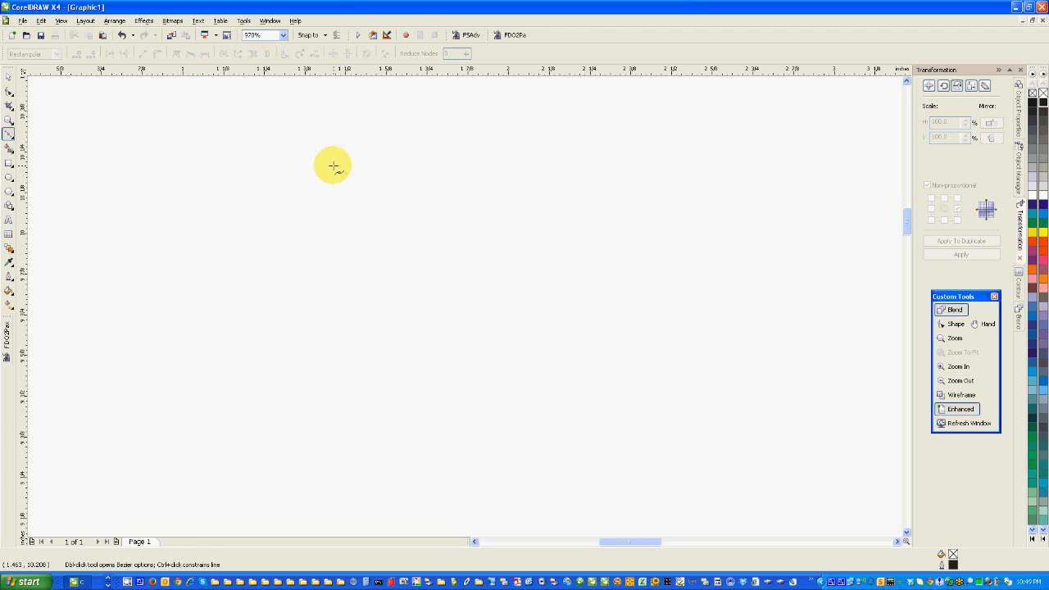
pyautogui.click(333, 165)
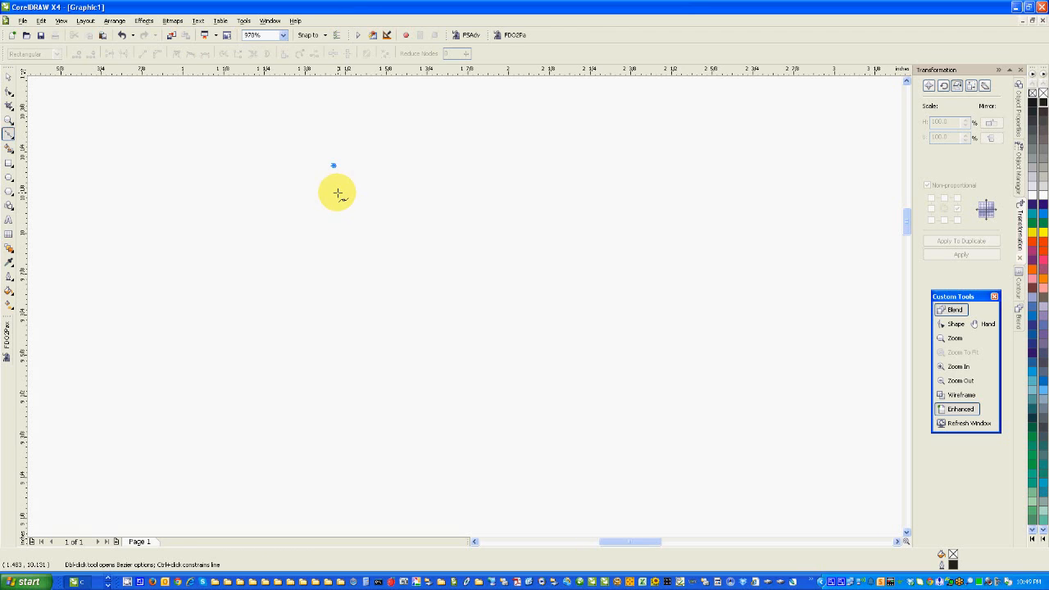
pyautogui.click(334, 195)
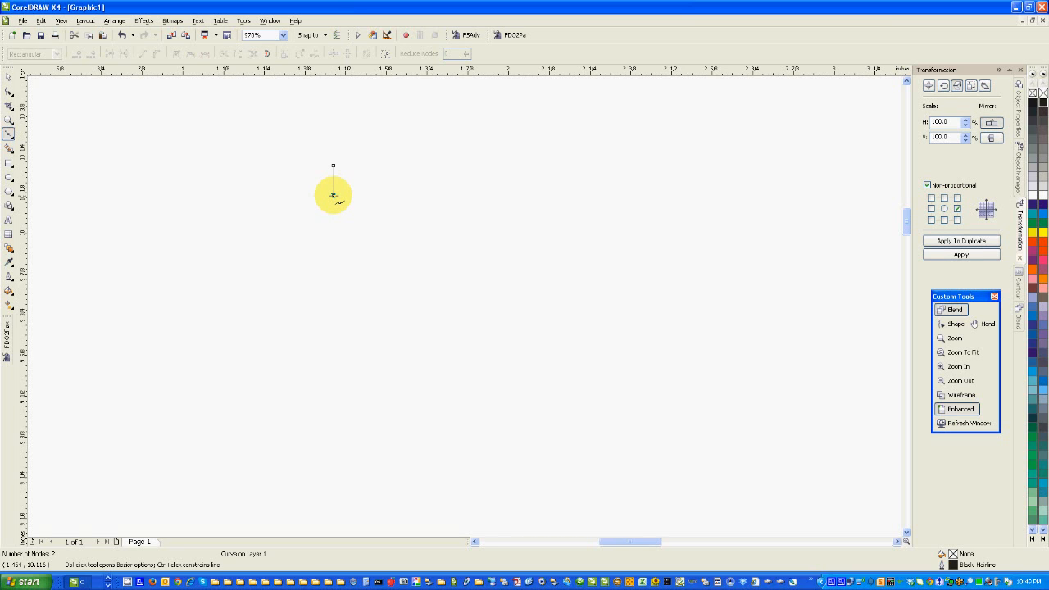
pyautogui.click(9, 78)
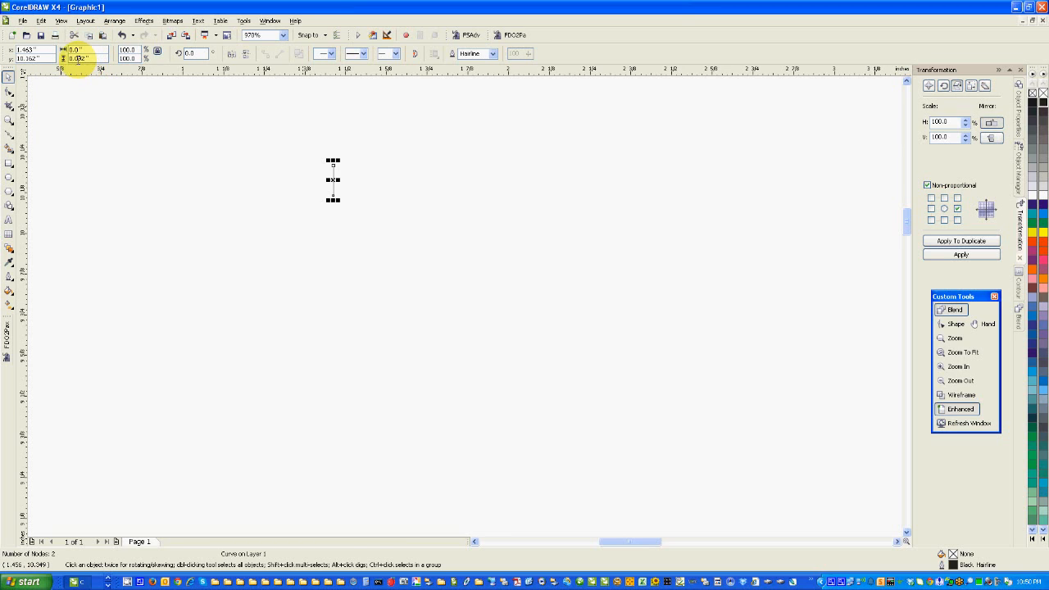
pyautogui.doubleClick(78, 59)
pyautogui.write('0.25')
pyautogui.press('Return')
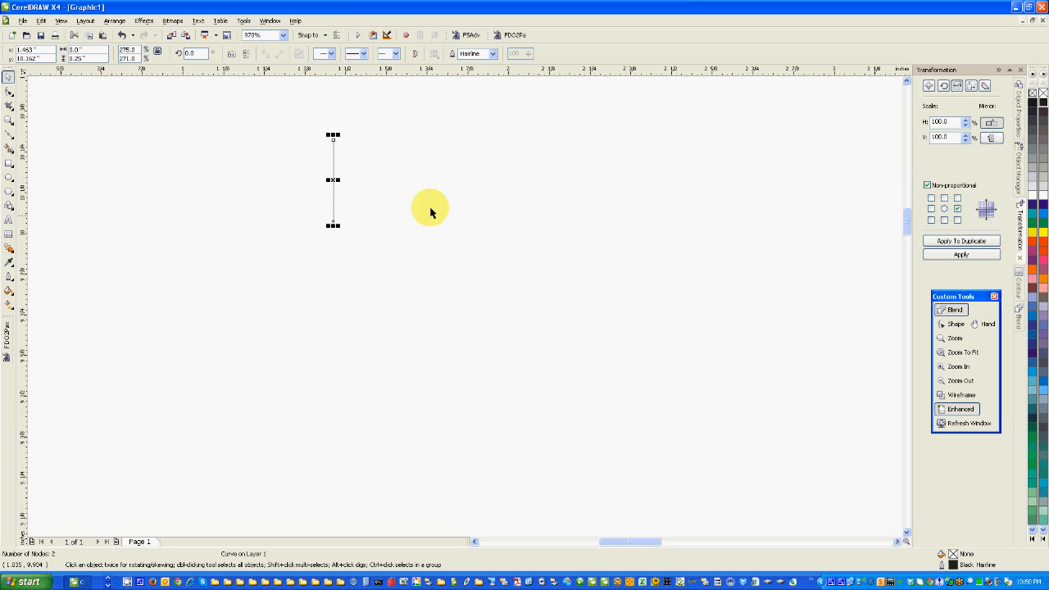
# Give the vertical line a 4.0 pt red outline with rounded line caps
pyautogui.click(493, 54)
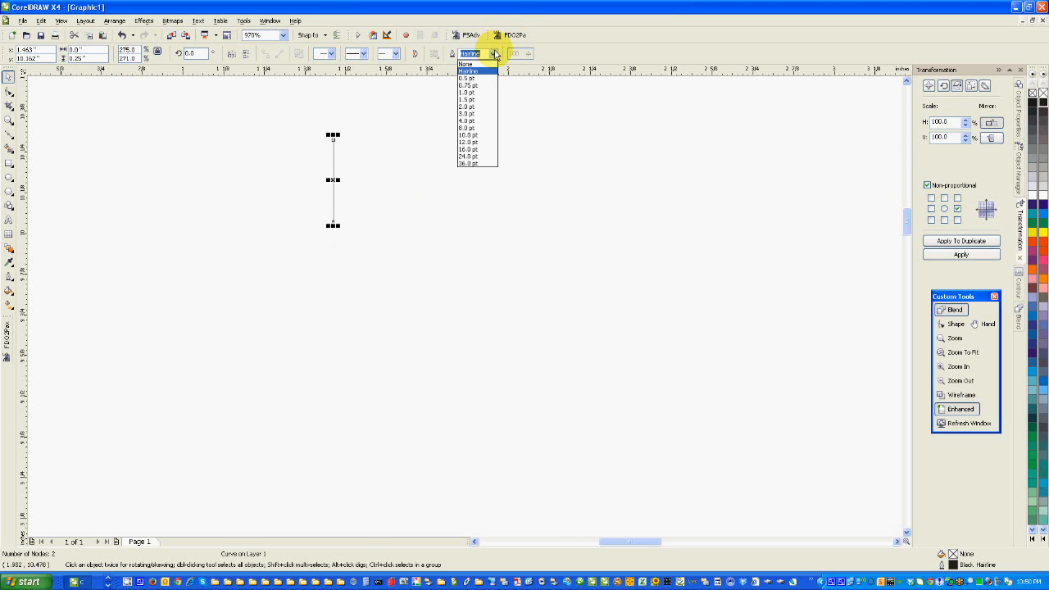
pyautogui.click(489, 121)
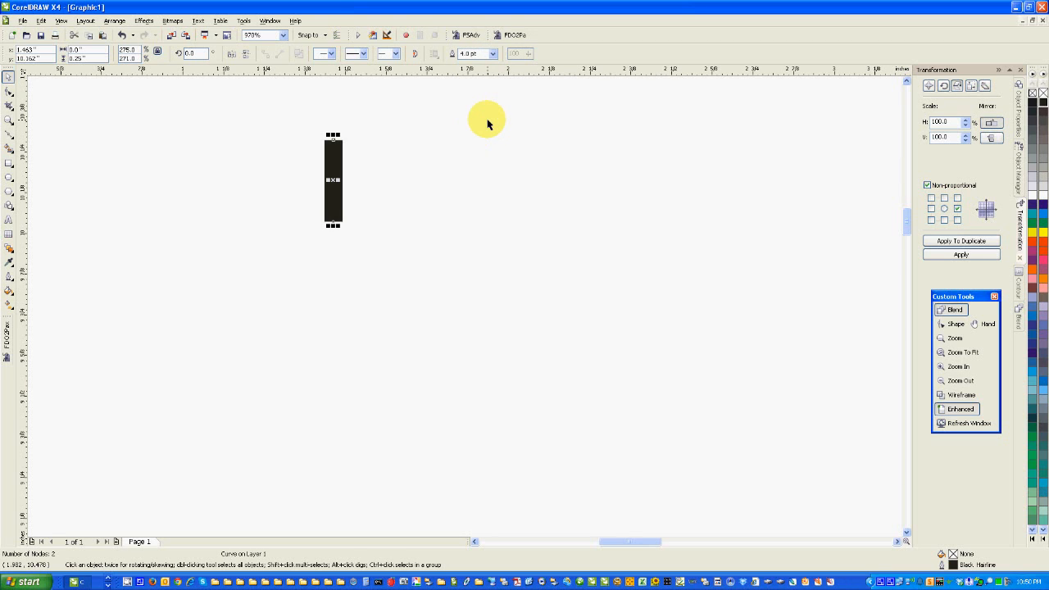
pyautogui.click(11, 280)
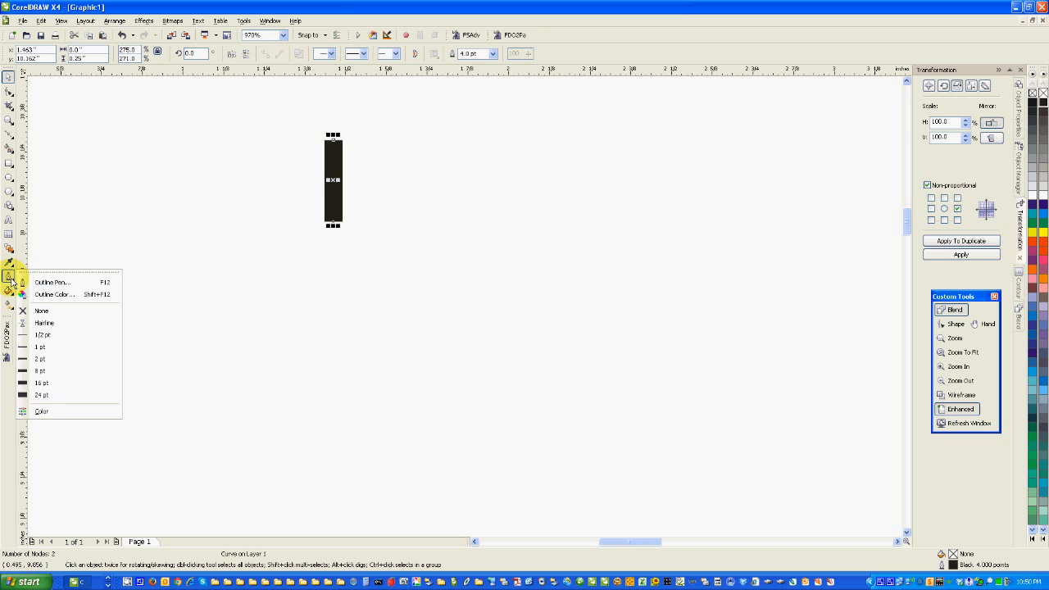
pyautogui.click(53, 282)
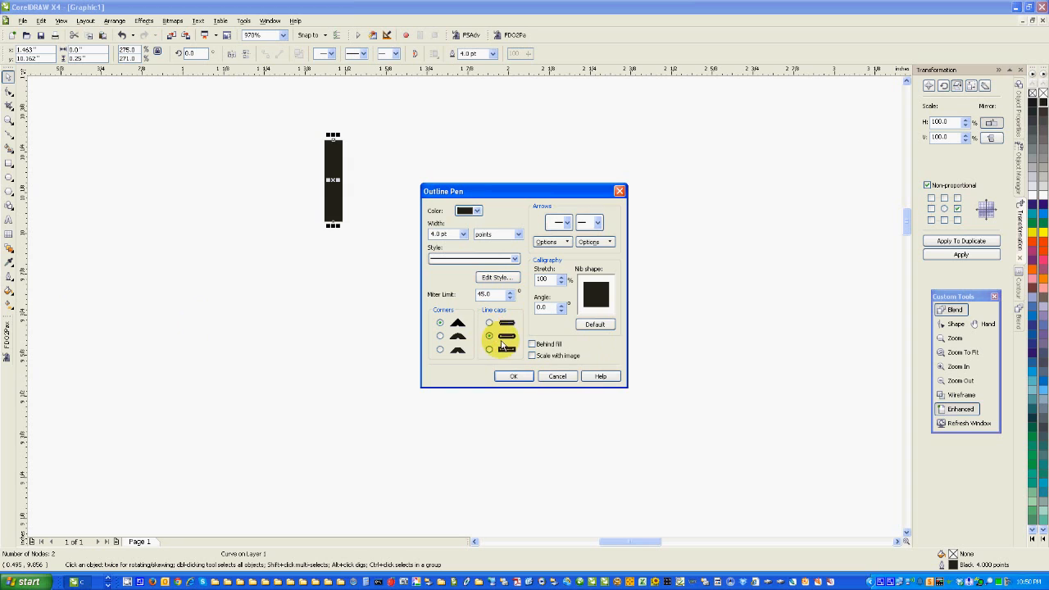
pyautogui.click(489, 336)
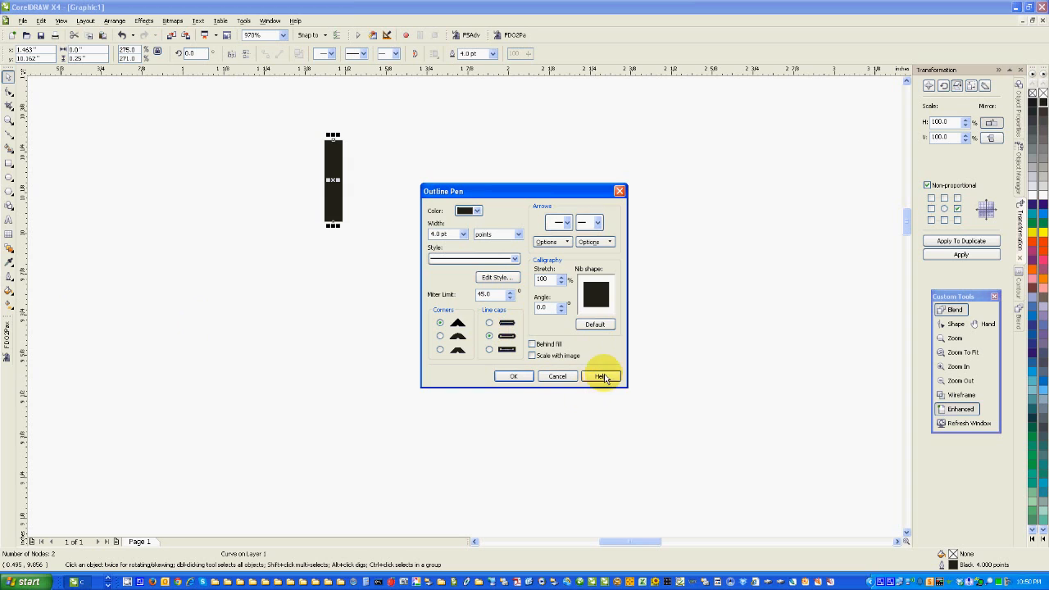
pyautogui.click(525, 377)
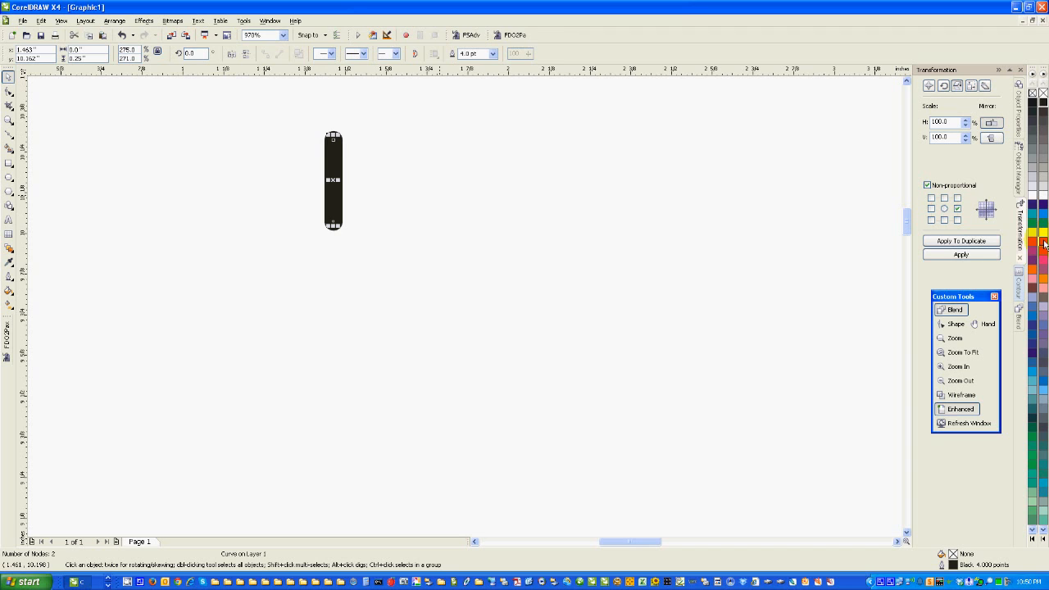
pyautogui.click(1044, 242)
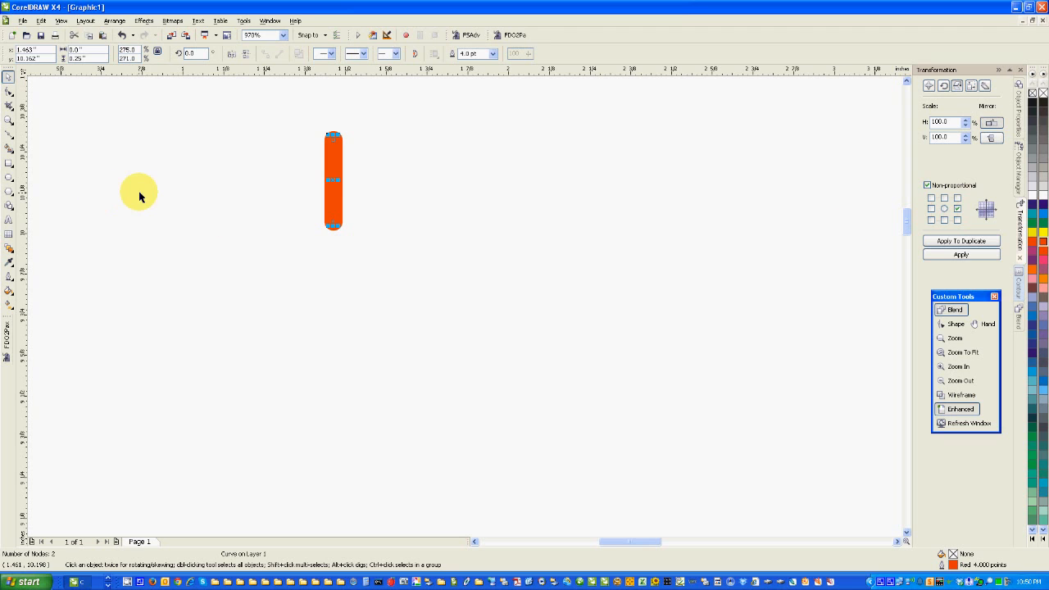
pyautogui.click(155, 170)
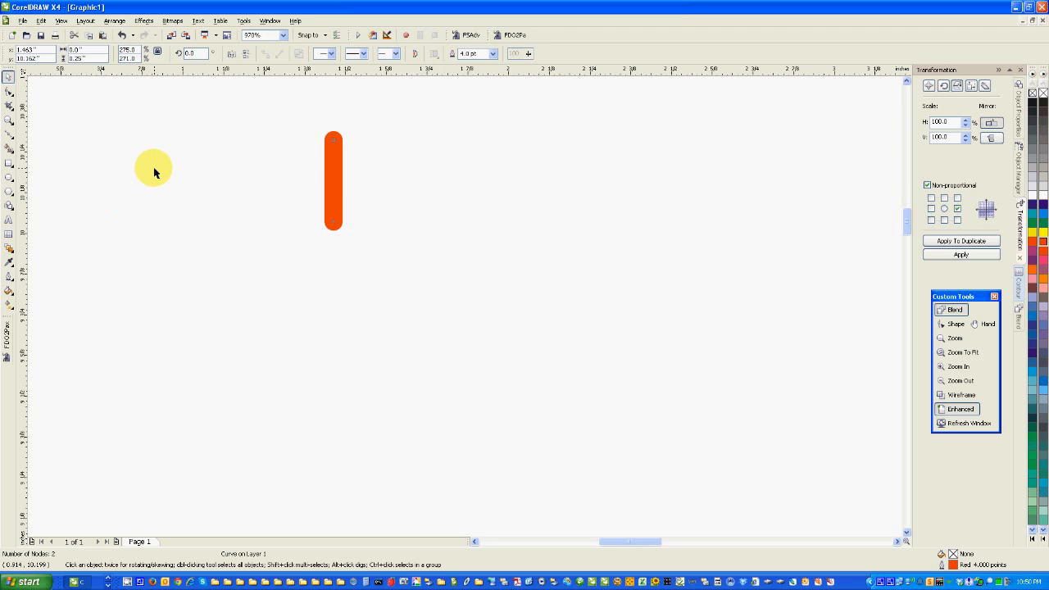
# Draw a flat ellipse about 0.11 by 0.07 inches beside the red line's upper end and fill it black
pyautogui.click(8, 177)
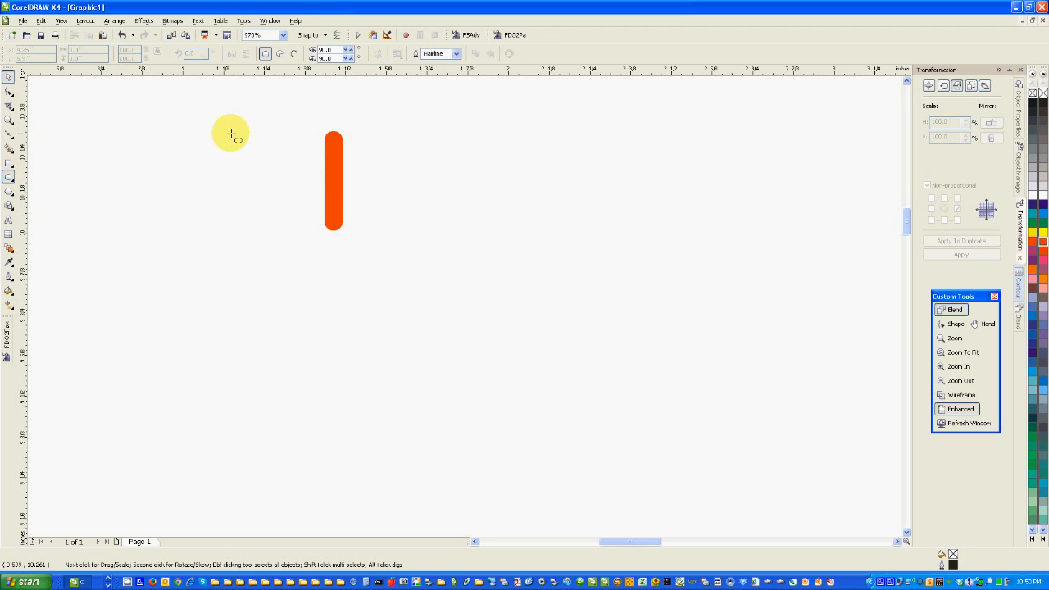
pyautogui.moveTo(234, 132); pyautogui.dragTo(270, 154)
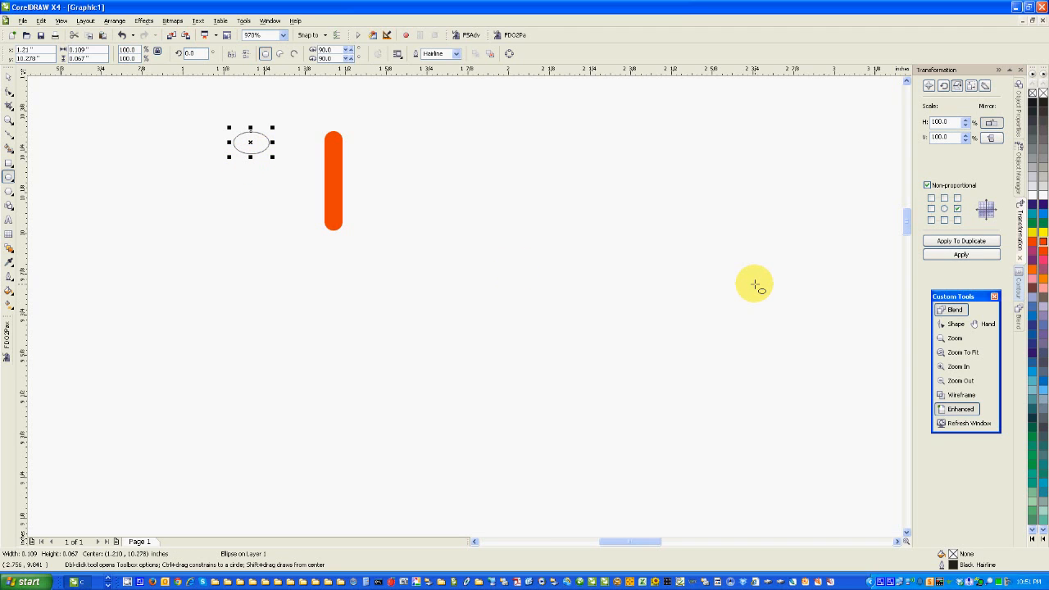
pyautogui.click(1042, 96)
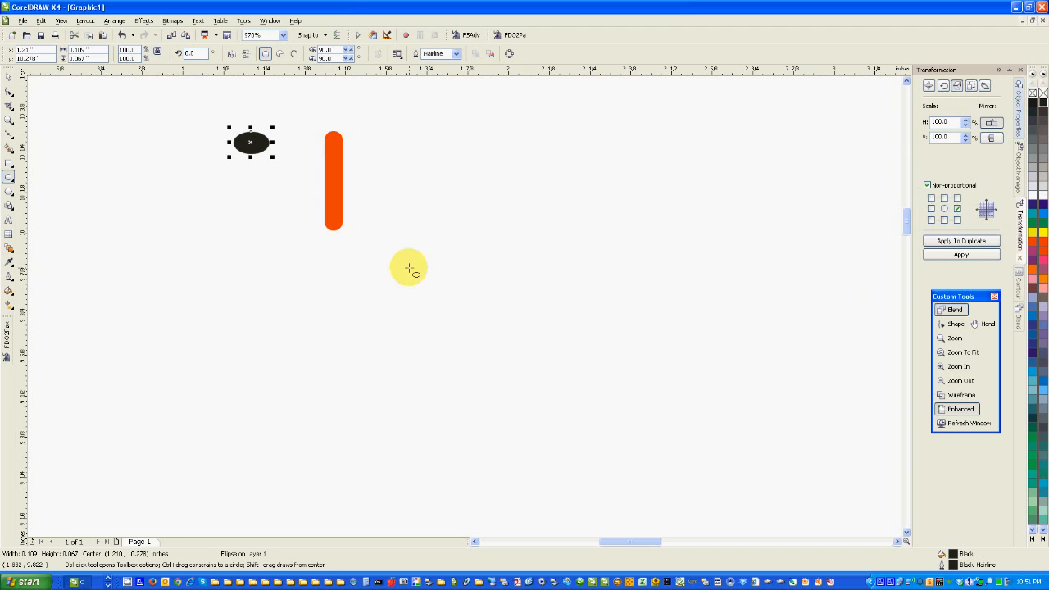
# Place a duplicate of the black ellipse about 0.26 inches straight below the original
pyautogui.click(8, 76)
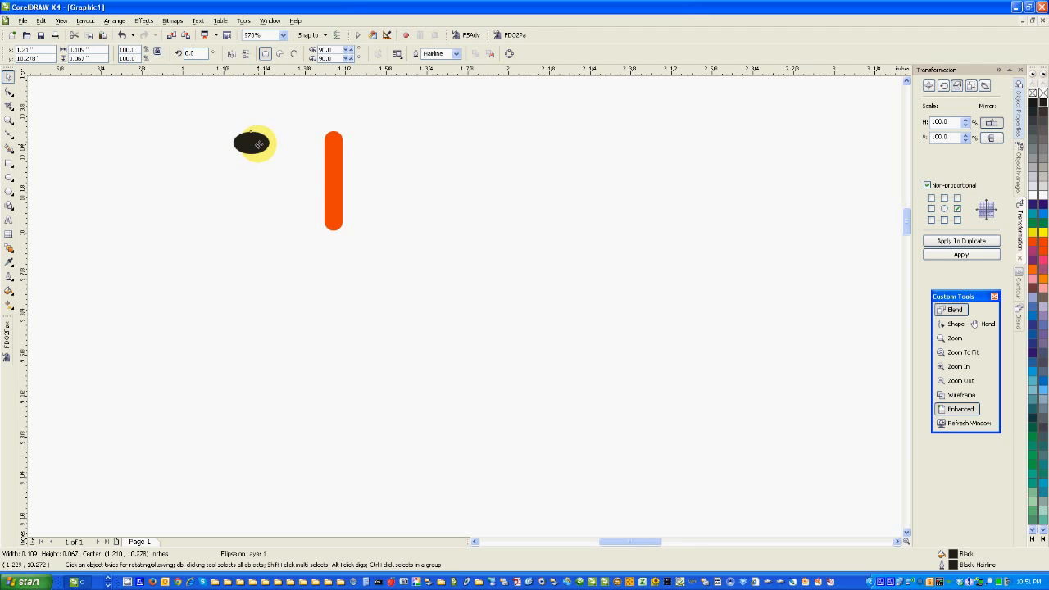
pyautogui.moveTo(258, 146); pyautogui.dragTo(262, 232)
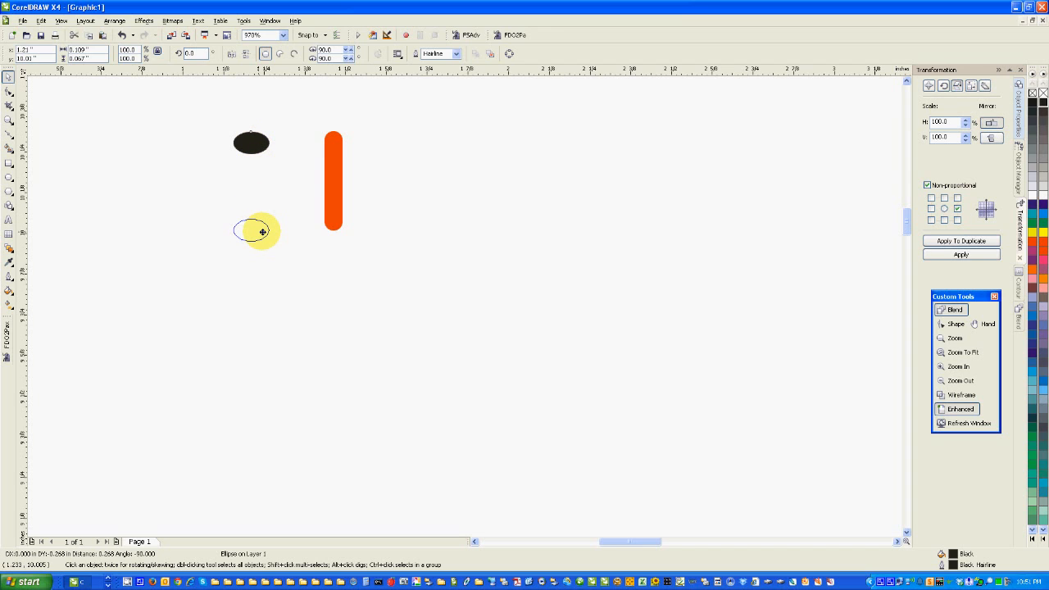
pyautogui.rightClick(262, 232)
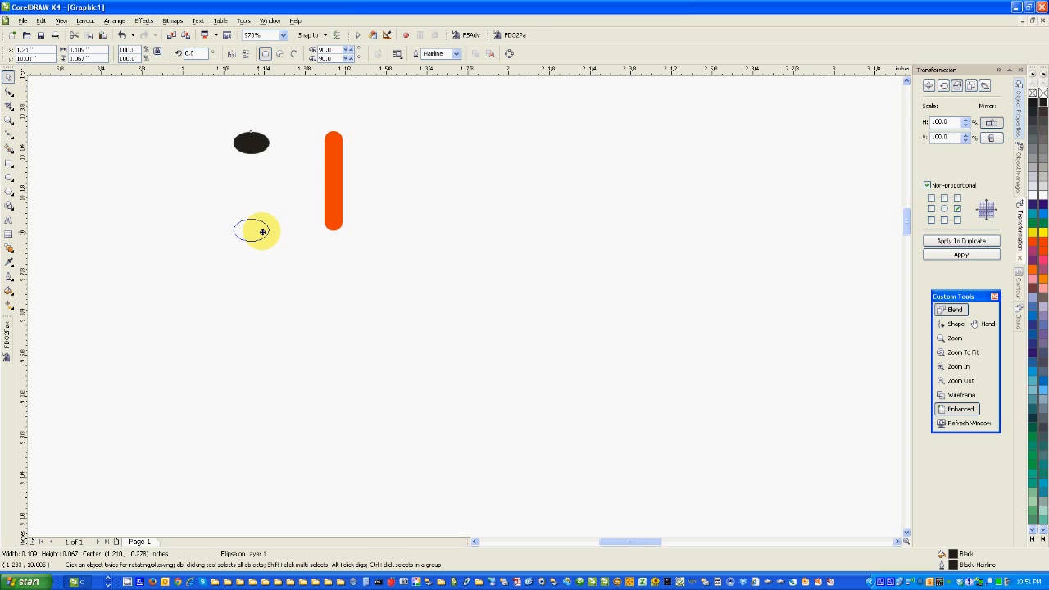
pyautogui.moveTo(262, 232); pyautogui.dragTo(263, 232)
pyautogui.click(416, 276)
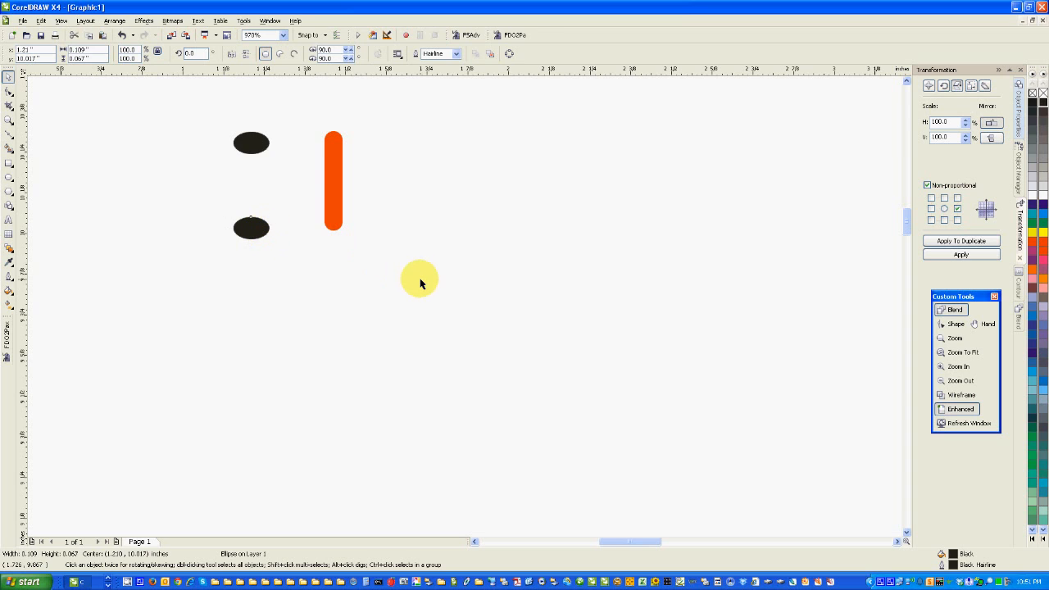
# Move the lower ellipse onto the red line's bottom end and the upper ellipse onto its top end
pyautogui.click(252, 232)
pyautogui.moveTo(250, 230); pyautogui.dragTo(332, 224)
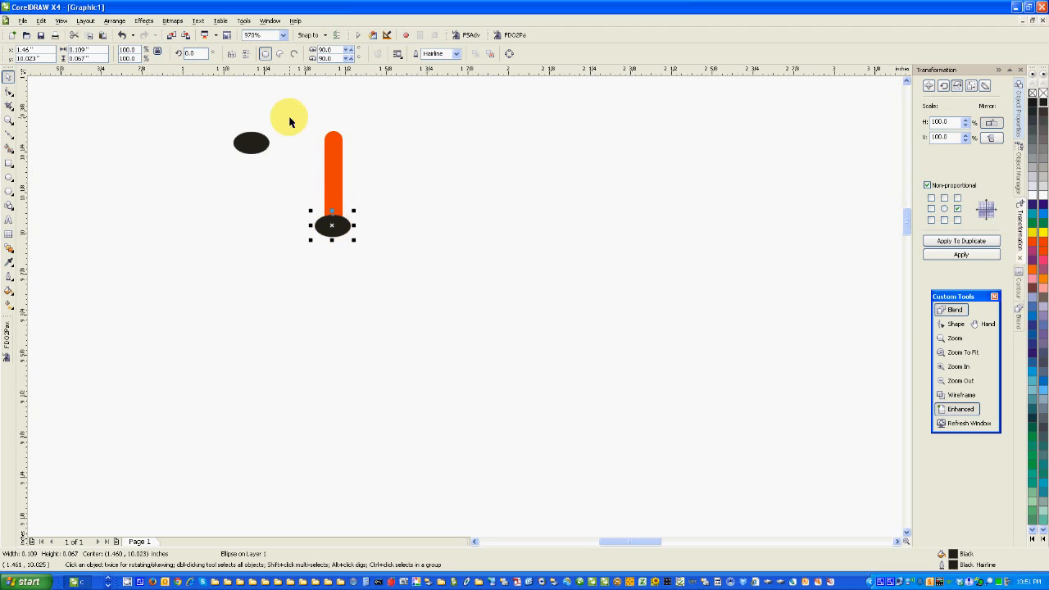
pyautogui.moveTo(255, 143); pyautogui.dragTo(332, 136)
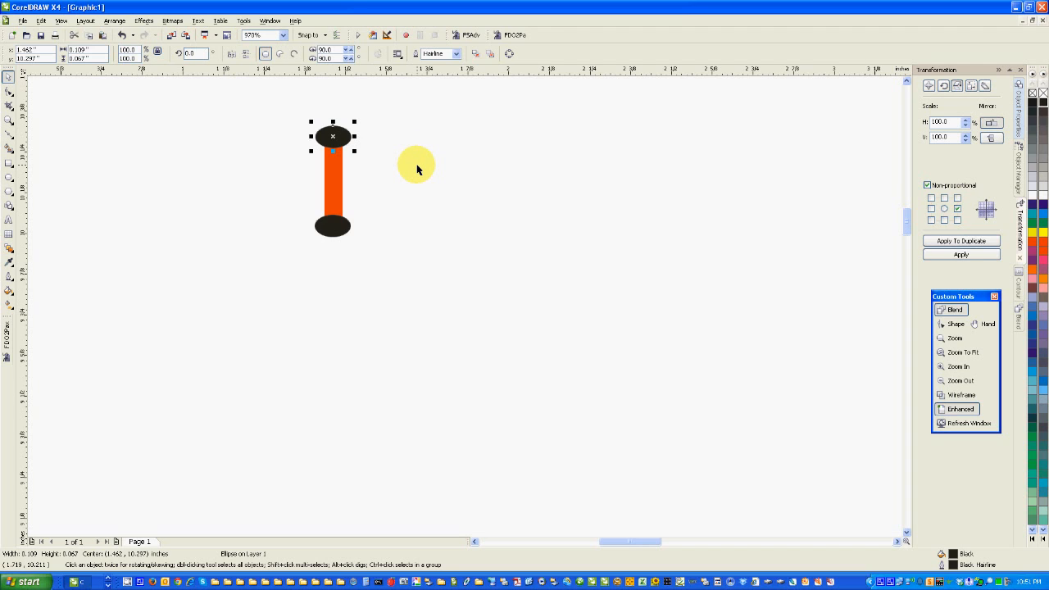
# Bring the red line in front of both black ellipses and group the three objects
pyautogui.click(339, 198)
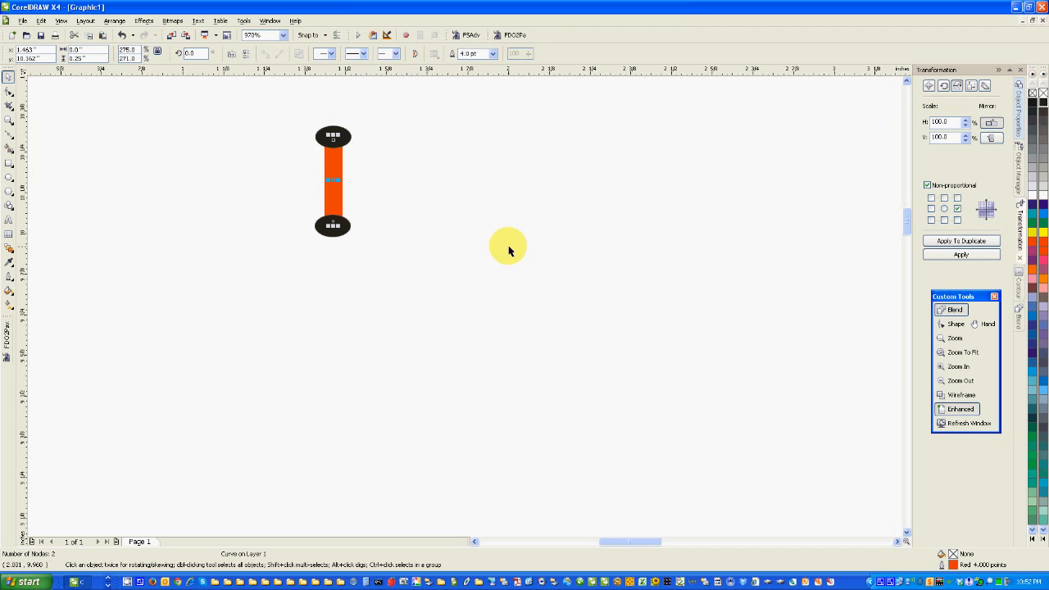
pyautogui.hotkey('shift', 'pageup')
pyautogui.click(421, 284)
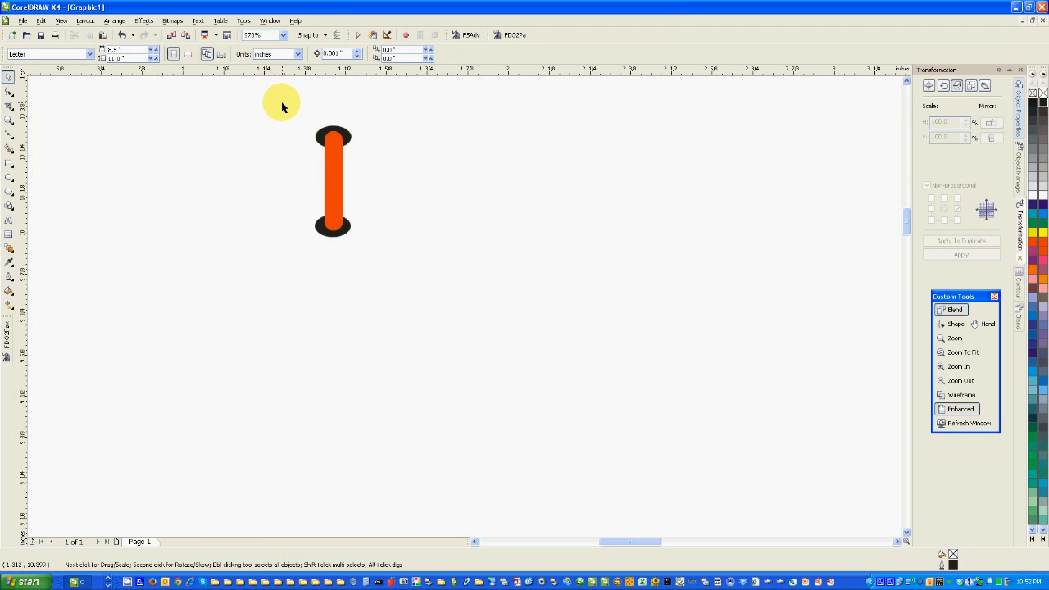
pyautogui.moveTo(281, 103); pyautogui.dragTo(391, 273)
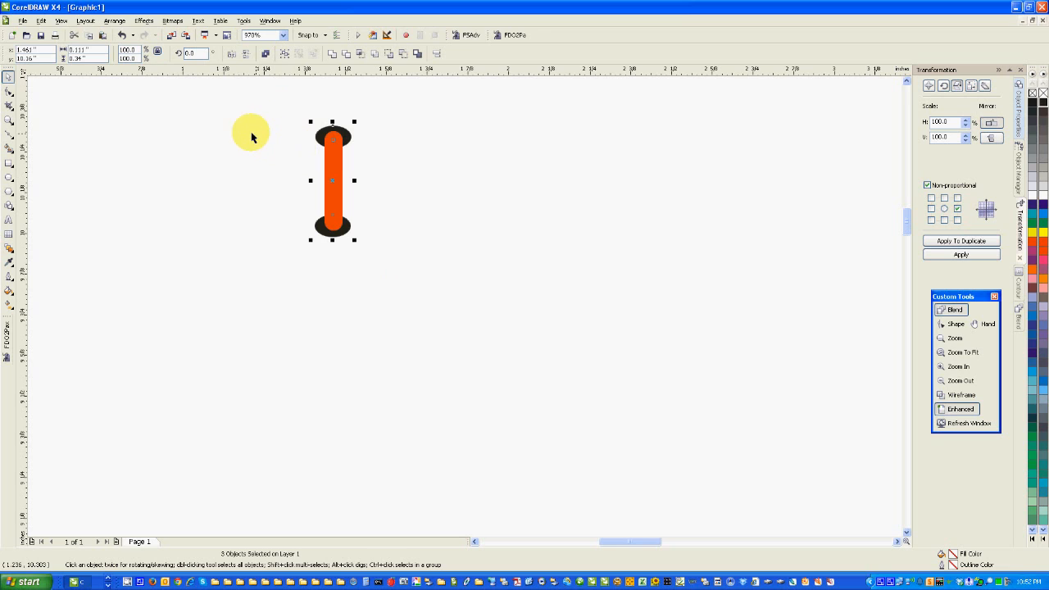
pyautogui.click(115, 22)
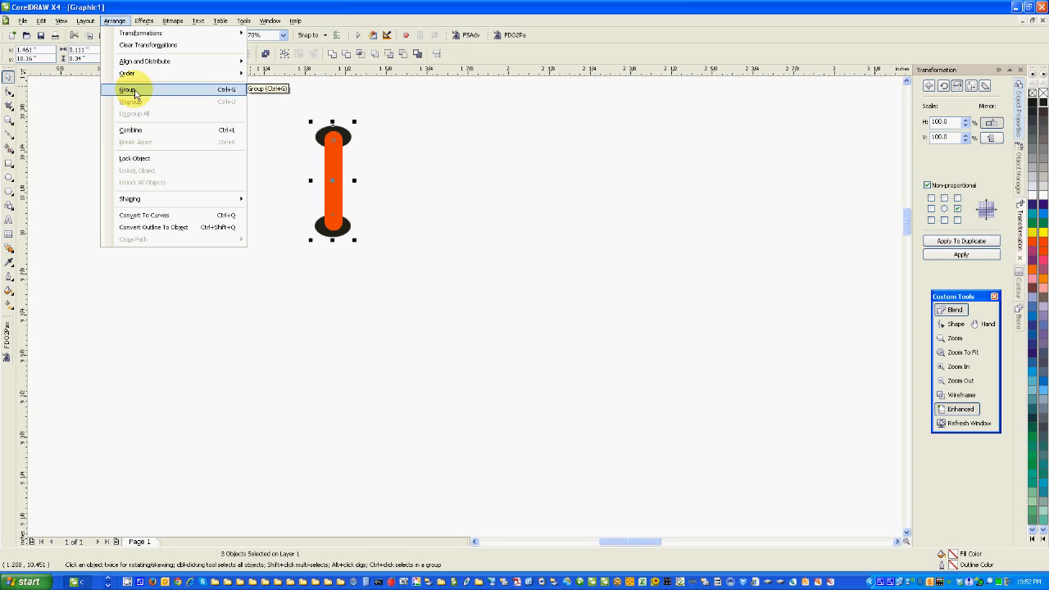
pyautogui.click(131, 90)
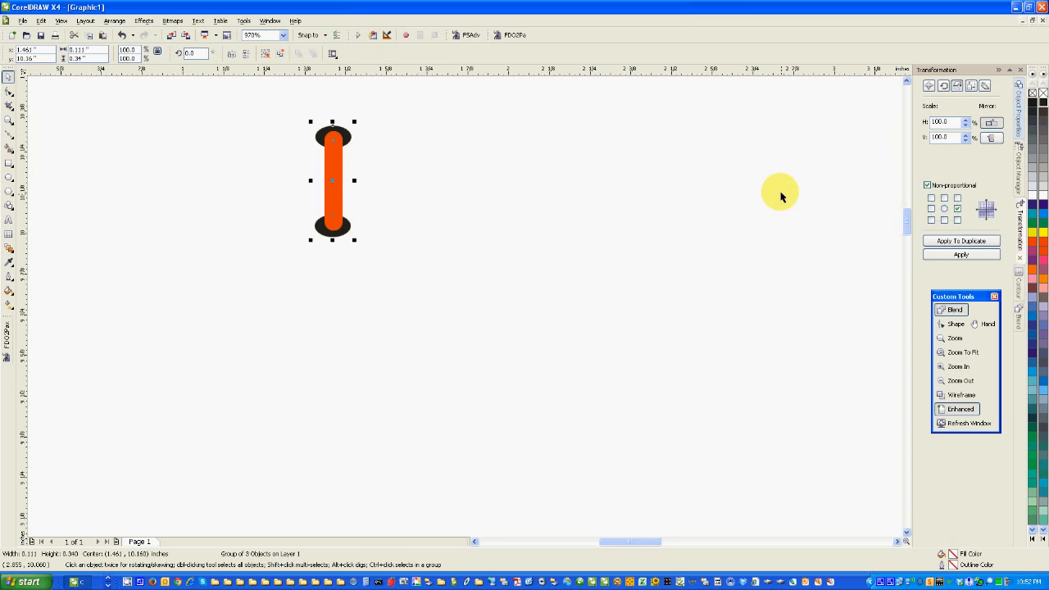
# Rotate the group by 30 degrees and create a horizontally mirrored duplicate against its right side
pyautogui.click(943, 85)
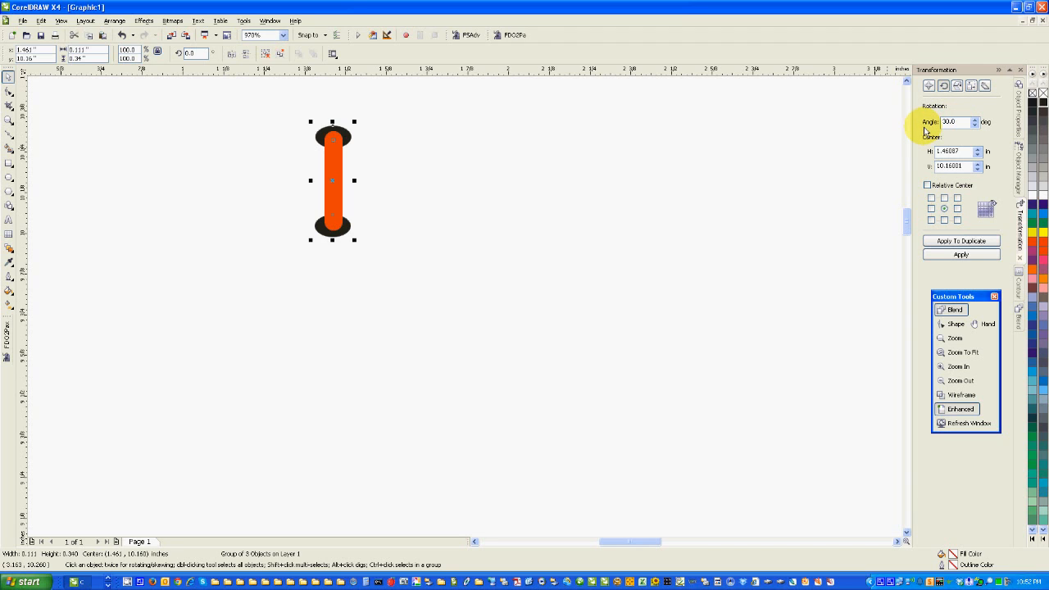
pyautogui.click(962, 255)
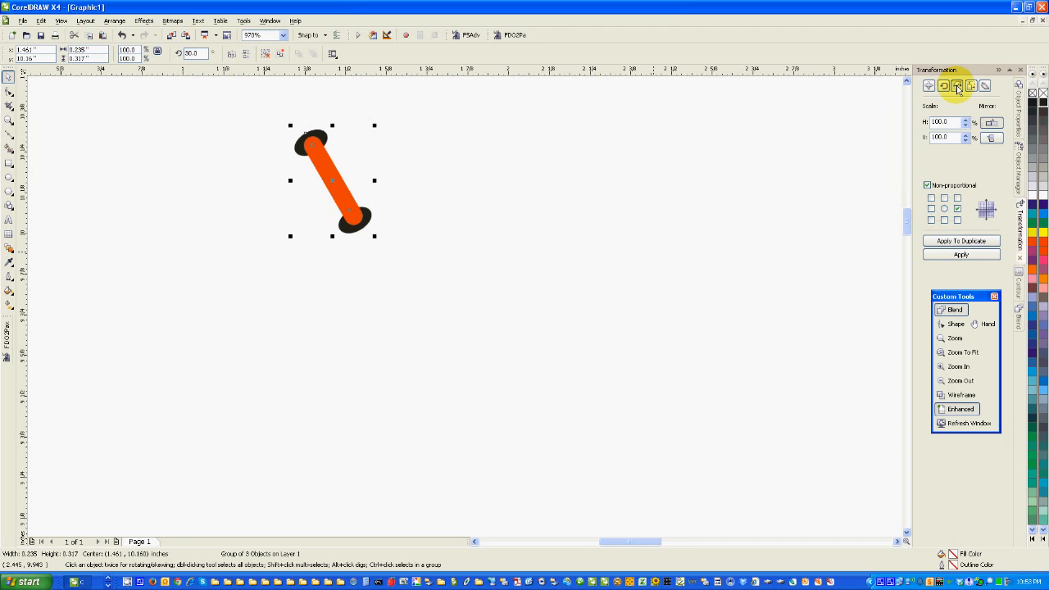
pyautogui.click(991, 123)
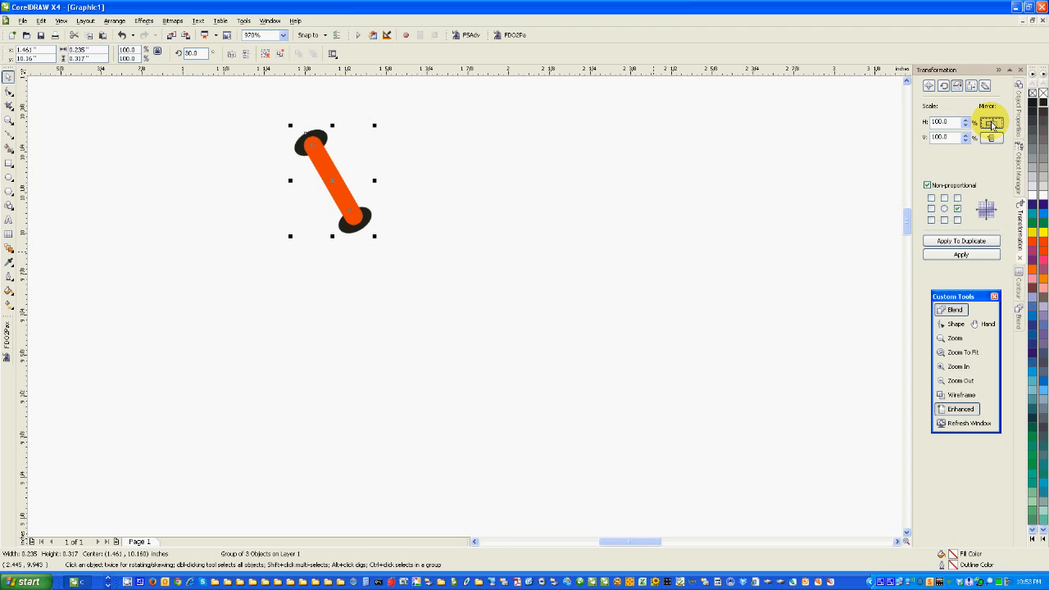
pyautogui.click(958, 210)
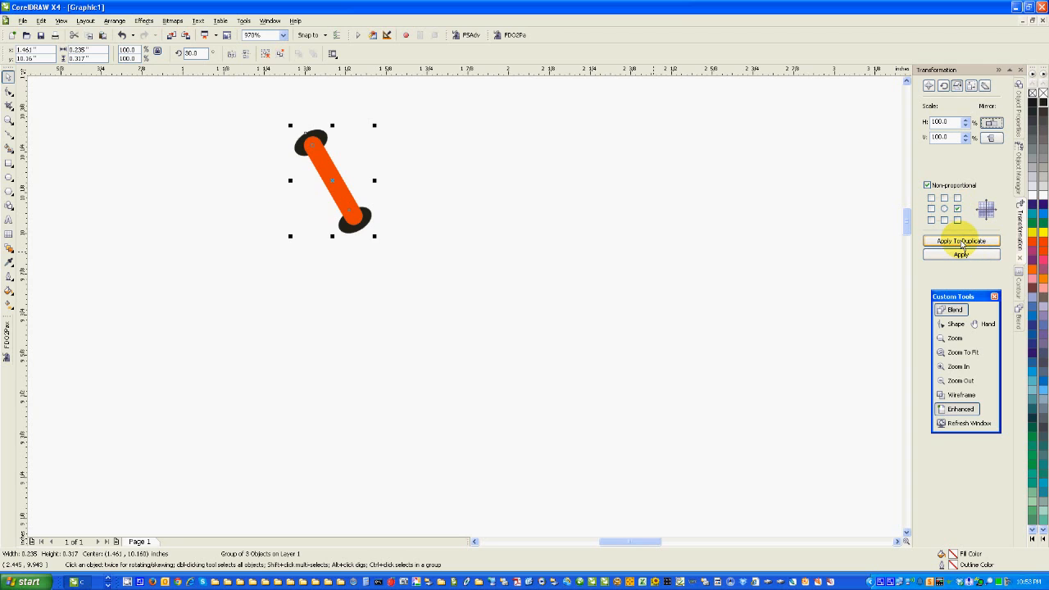
pyautogui.click(963, 241)
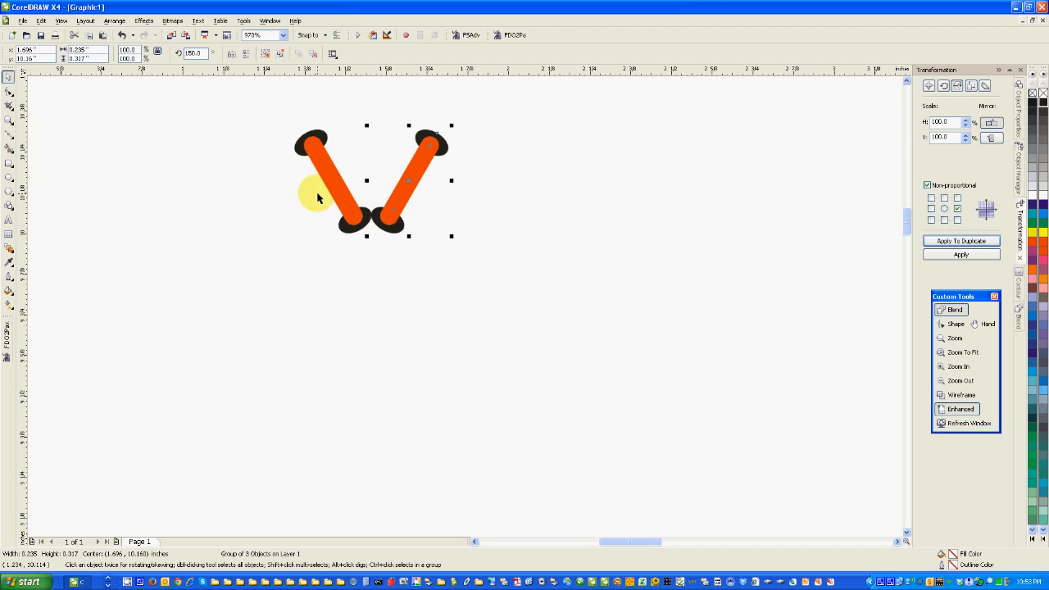
# Move the left stitch up and right, centred at about 1.58, 10.35 inches beside its mirrored copy's upper end, and group both stitches
pyautogui.moveTo(338, 187); pyautogui.dragTo(375, 120)
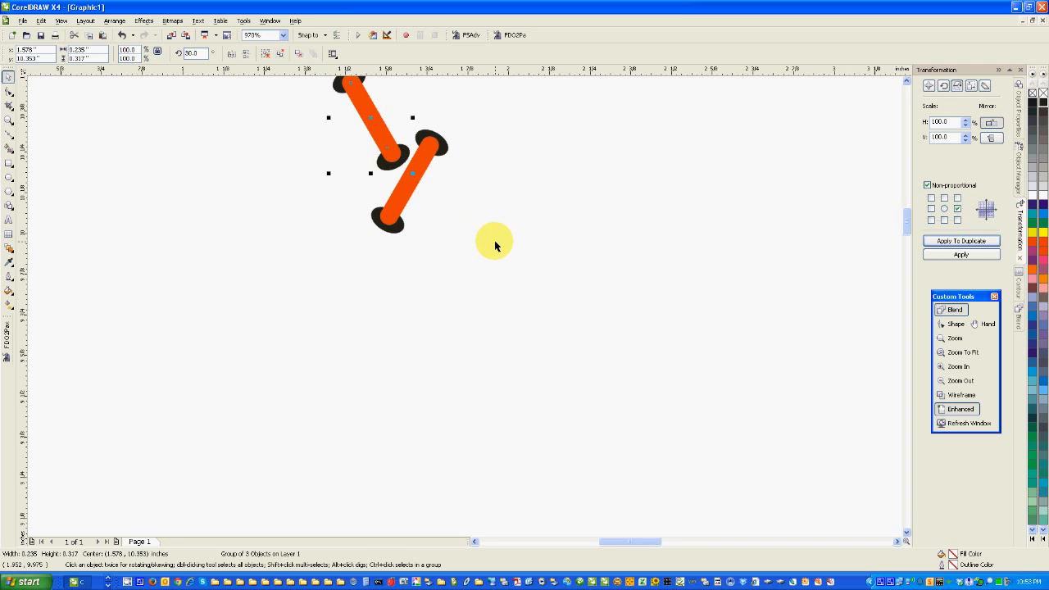
pyautogui.keyDown('shift'); pyautogui.click(404, 199); pyautogui.keyUp('shift')
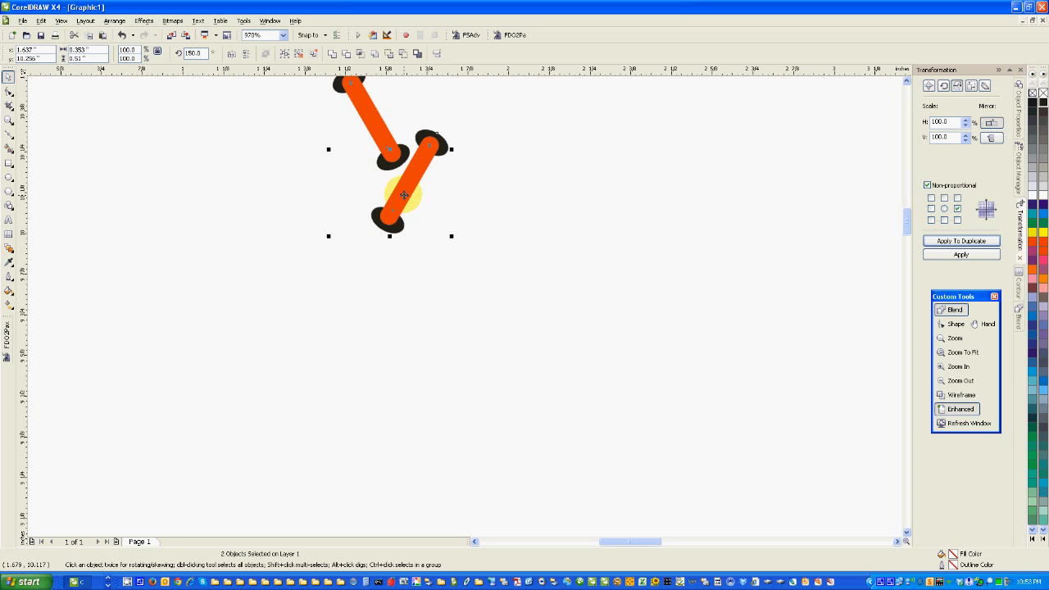
pyautogui.click(113, 20)
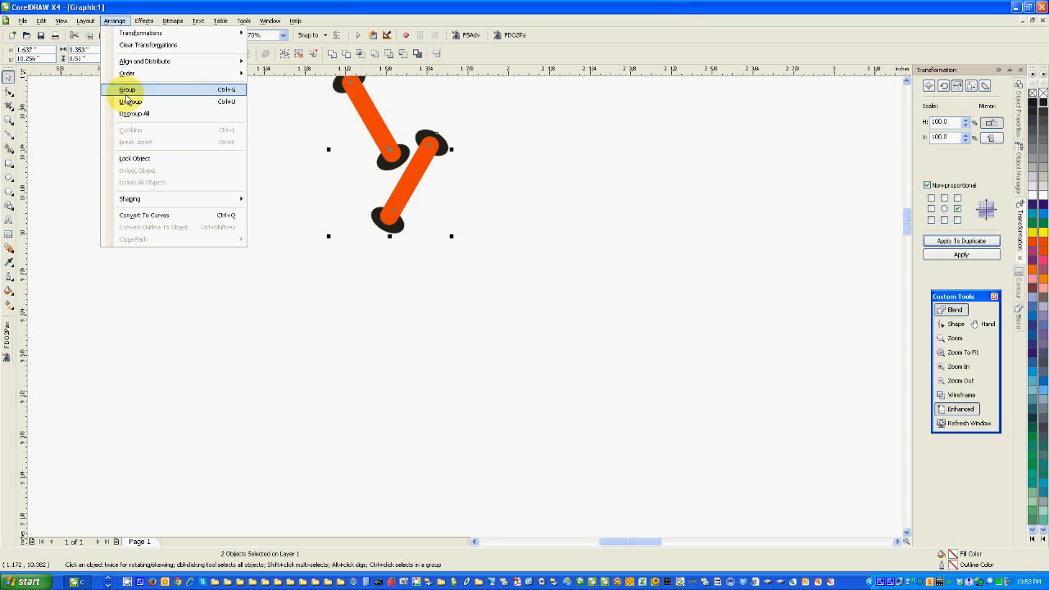
pyautogui.click(133, 92)
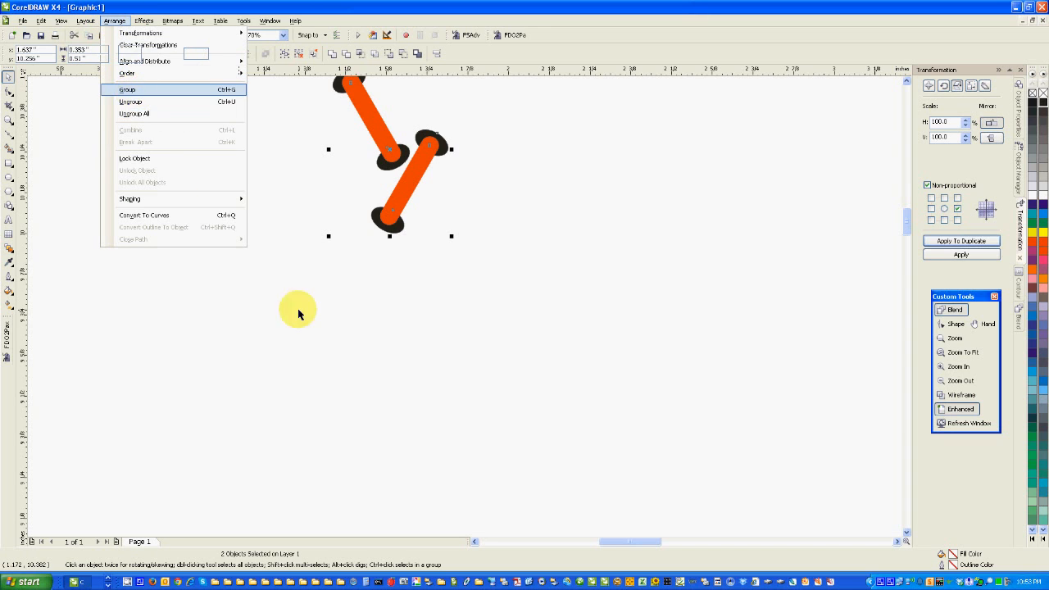
pyautogui.scroll(-5, 466, 304)
pyautogui.click(467, 305)
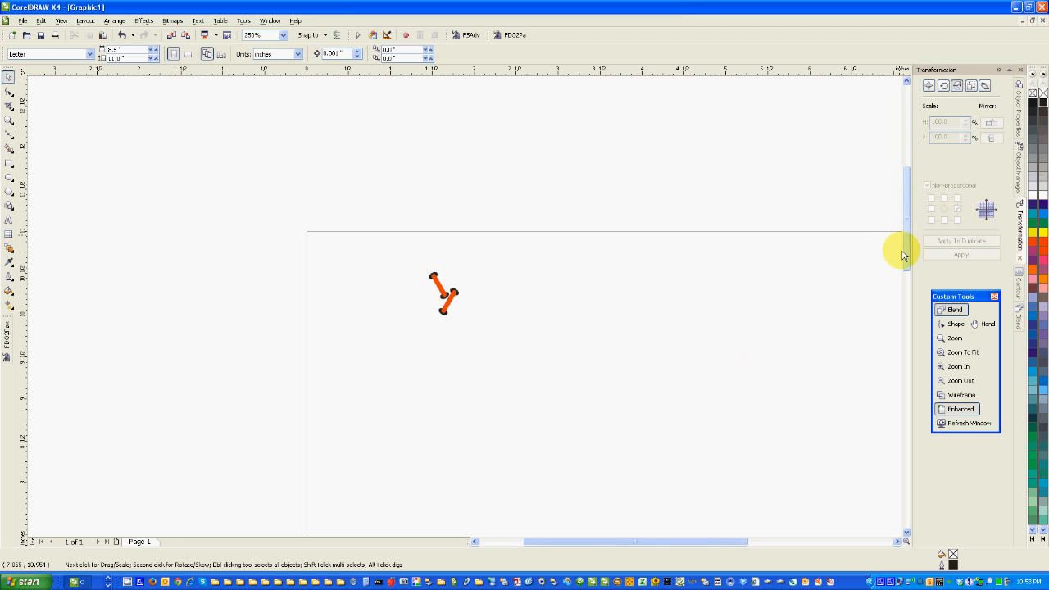
# Draw a heart from the Perfect Shapes, about 6.5 by 4.7 inches, on the page below the stitch group
pyautogui.moveTo(907, 256); pyautogui.dragTo(910, 287)
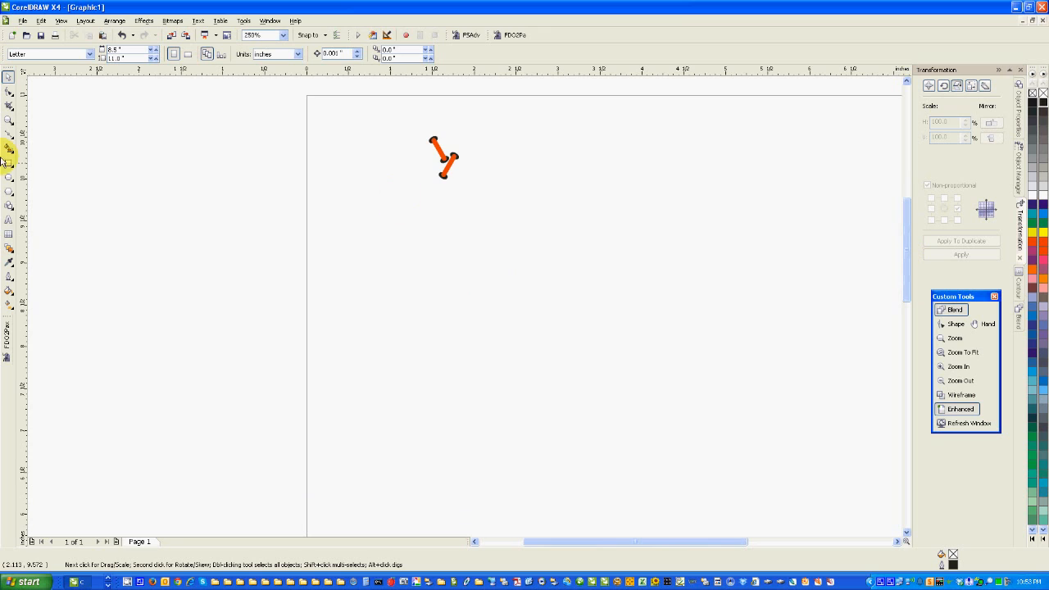
pyautogui.click(12, 211)
pyautogui.click(68, 215)
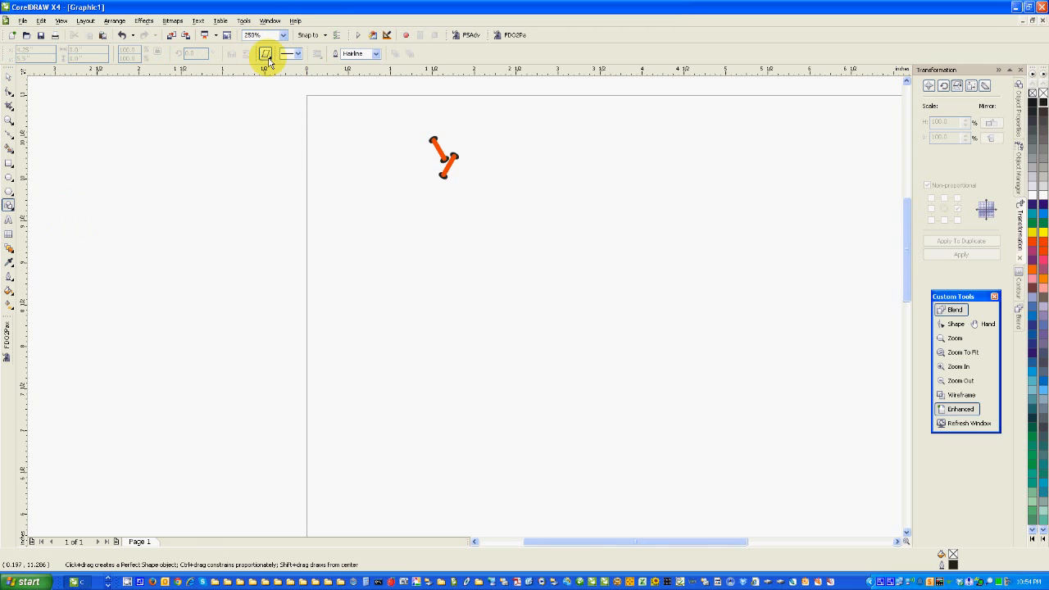
pyautogui.click(269, 57)
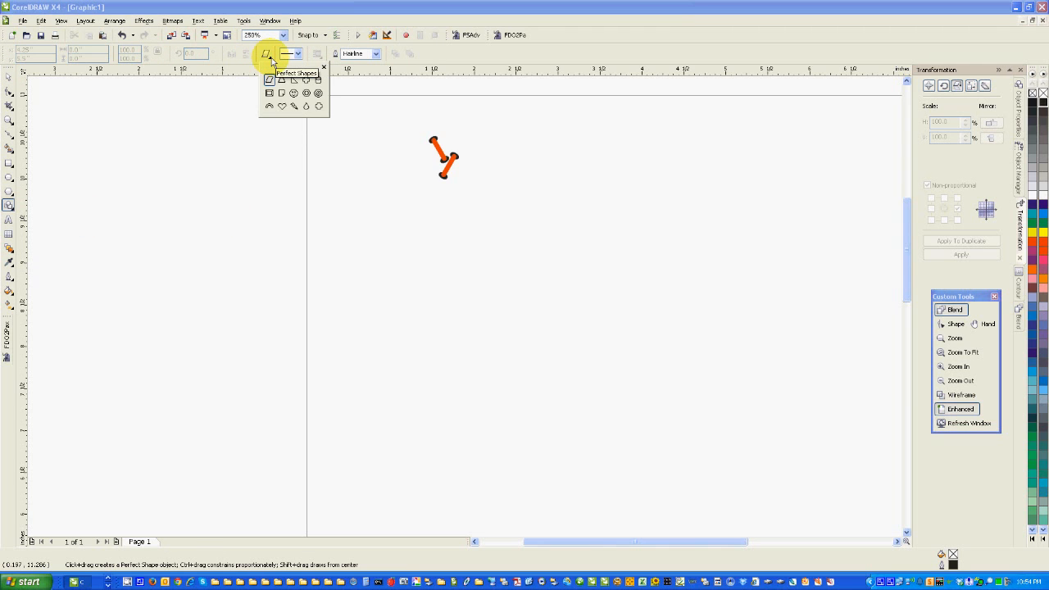
pyautogui.click(282, 107)
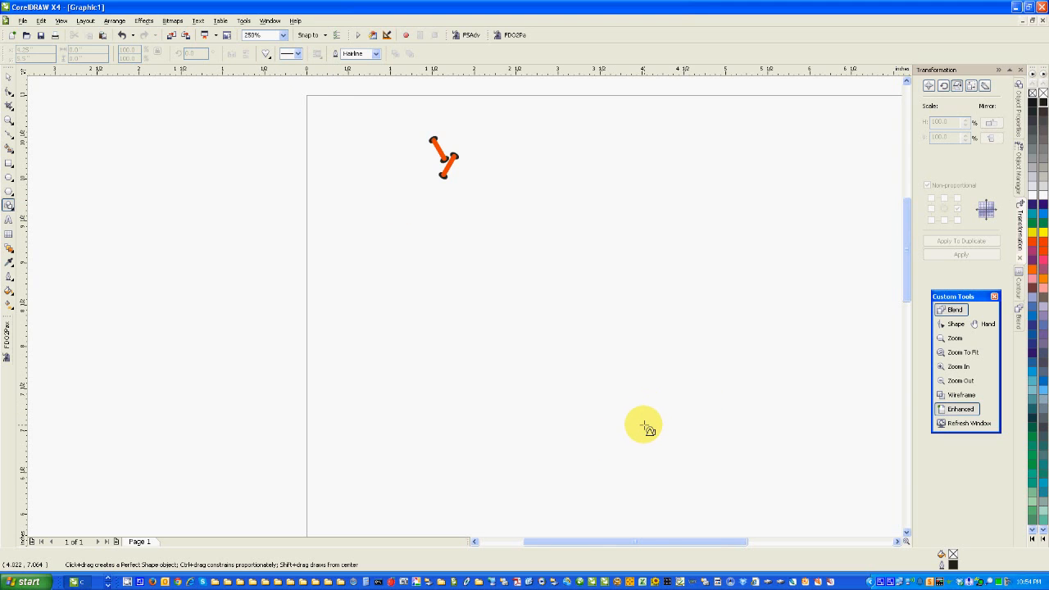
pyautogui.moveTo(651, 427); pyautogui.dragTo(820, 522)
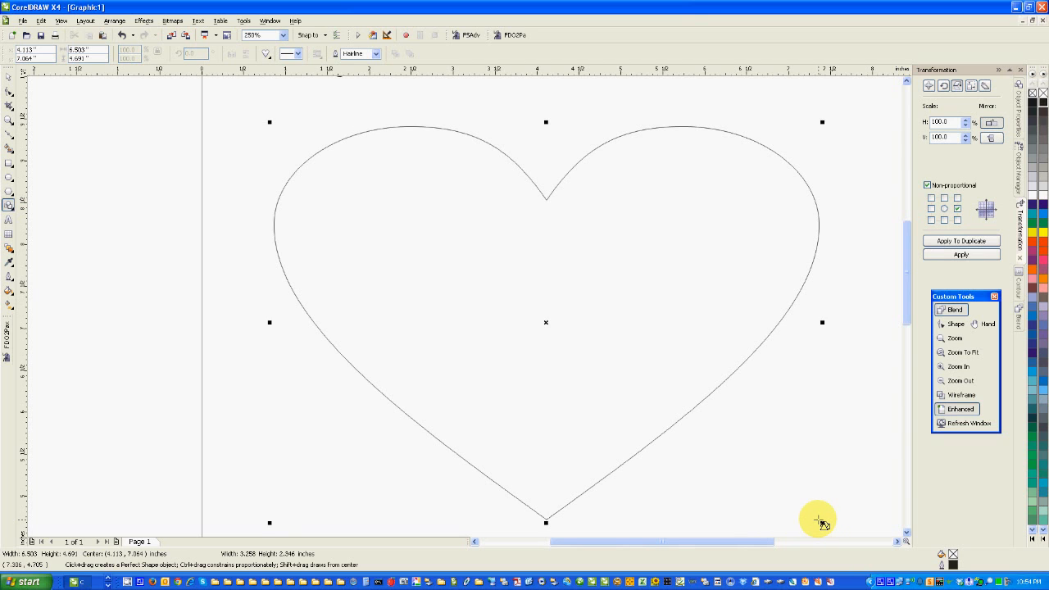
# Set the heart's outline width to 4.0 pt
pyautogui.click(377, 54)
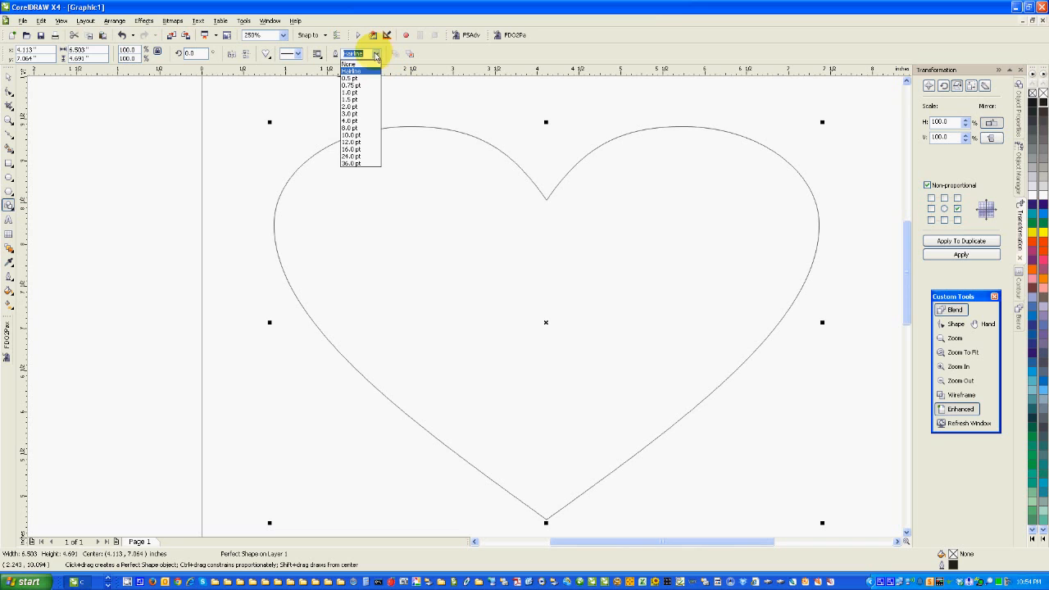
pyautogui.click(355, 123)
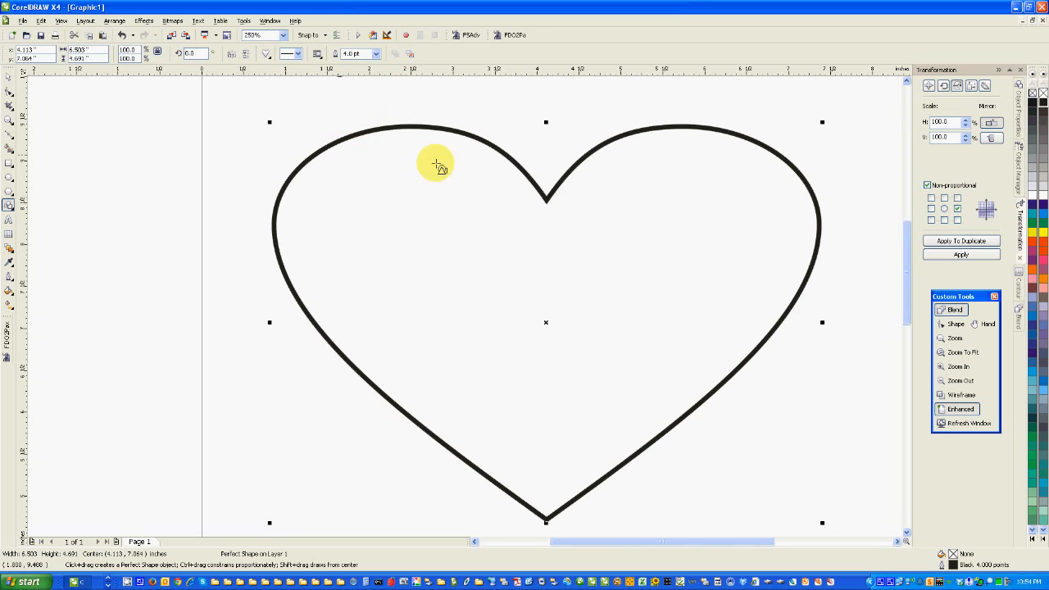
pyautogui.click(8, 77)
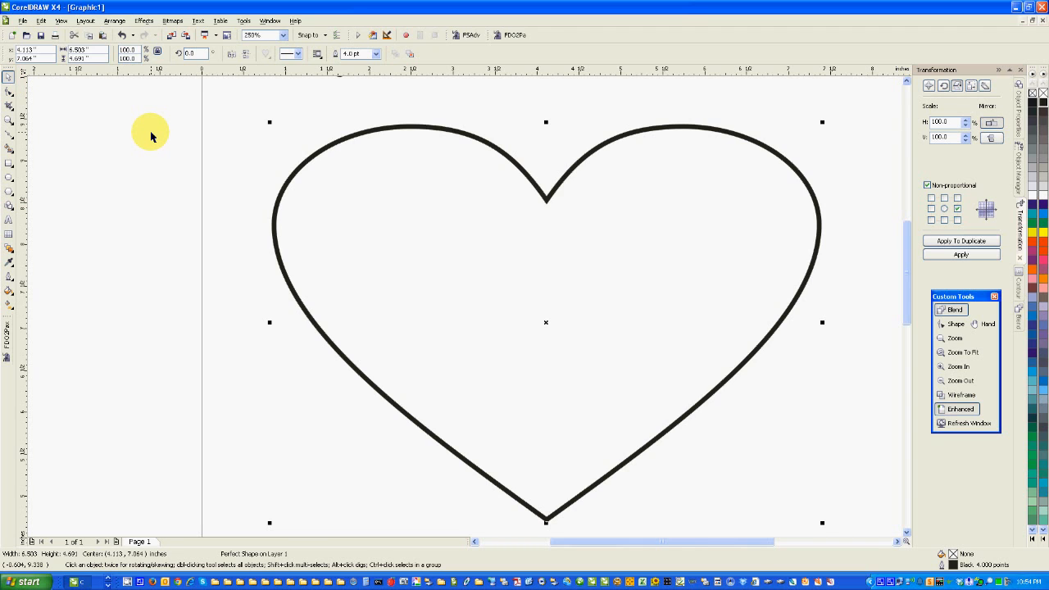
pyautogui.scroll(-1, 151, 137)
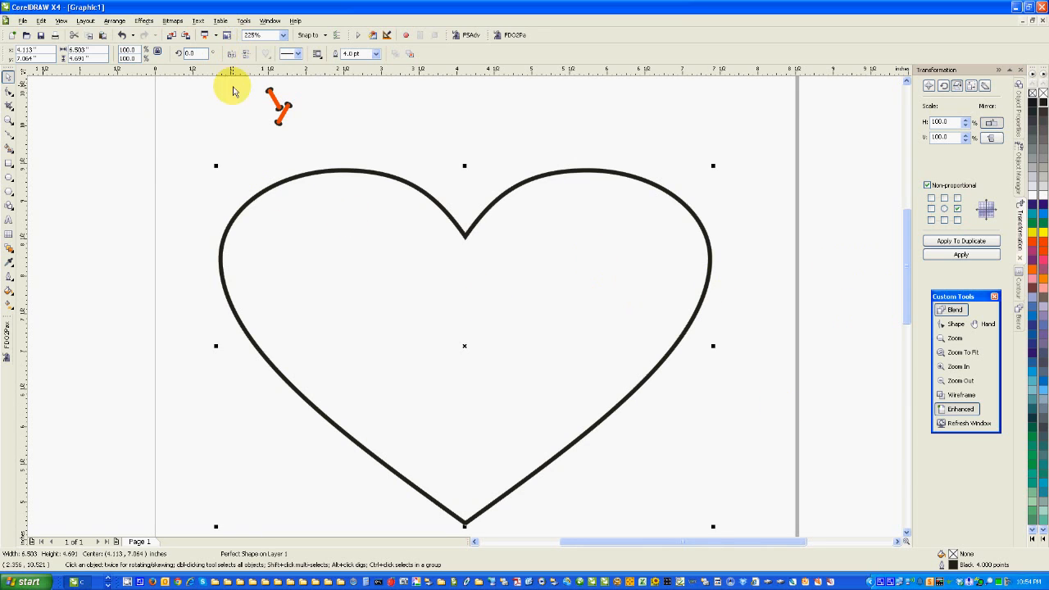
# Apply an inside contour to the heart with a 0.35 inch offset and one step
pyautogui.click(281, 119)
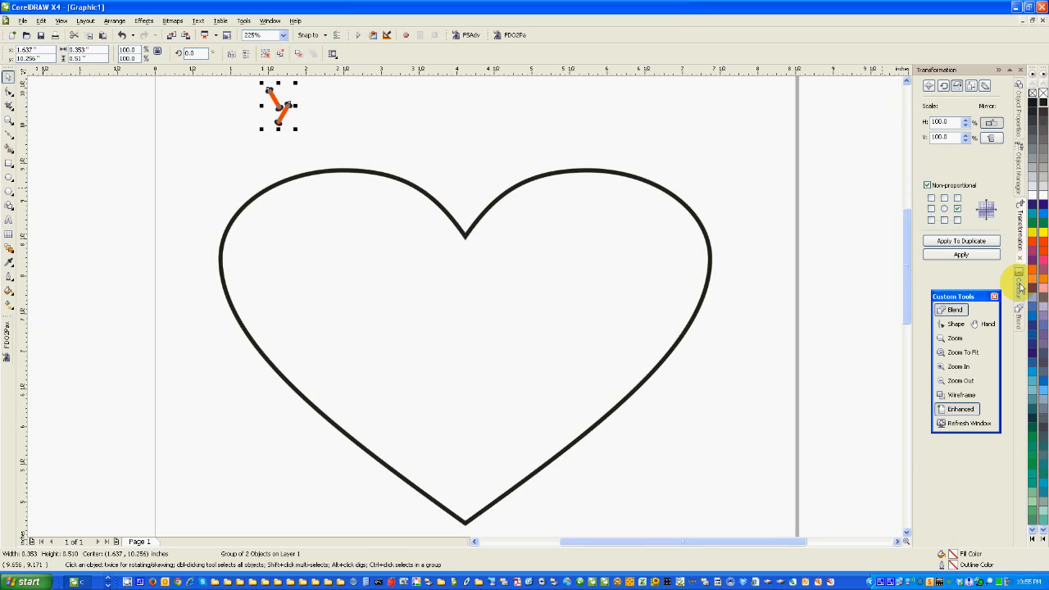
pyautogui.click(609, 170)
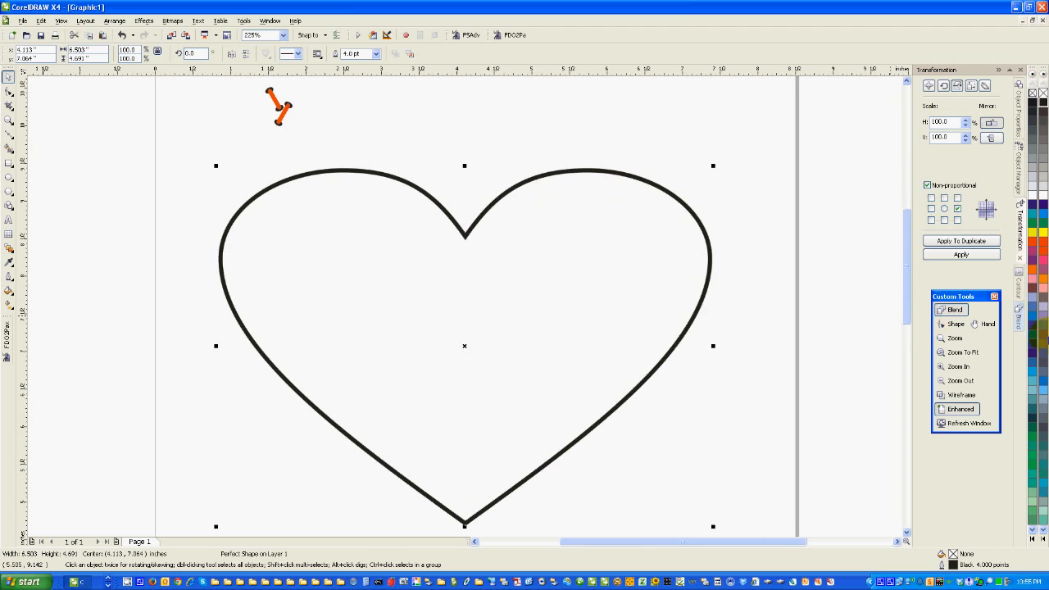
pyautogui.click(1022, 295)
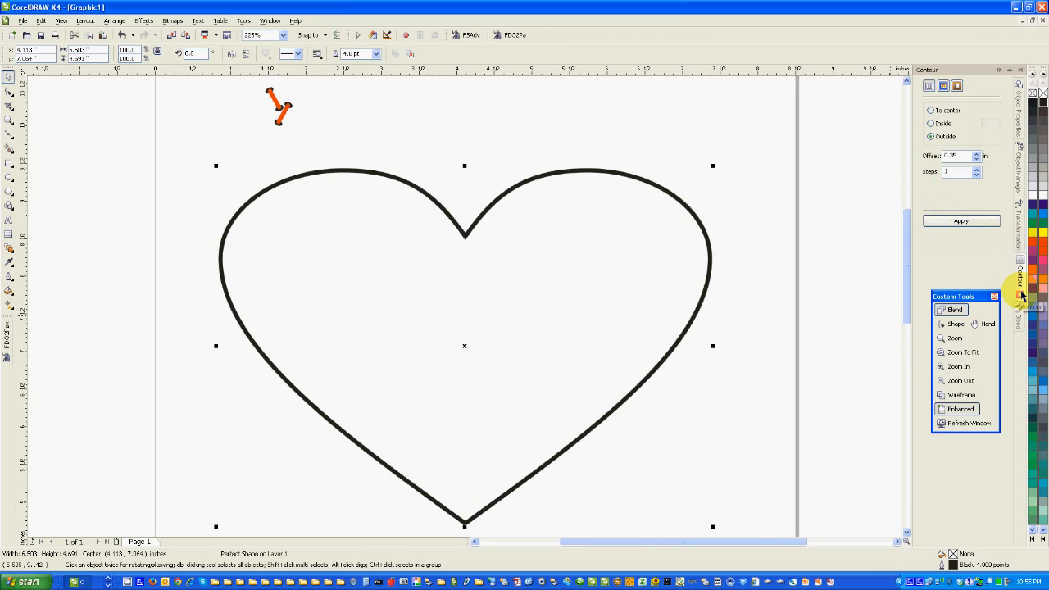
pyautogui.click(936, 125)
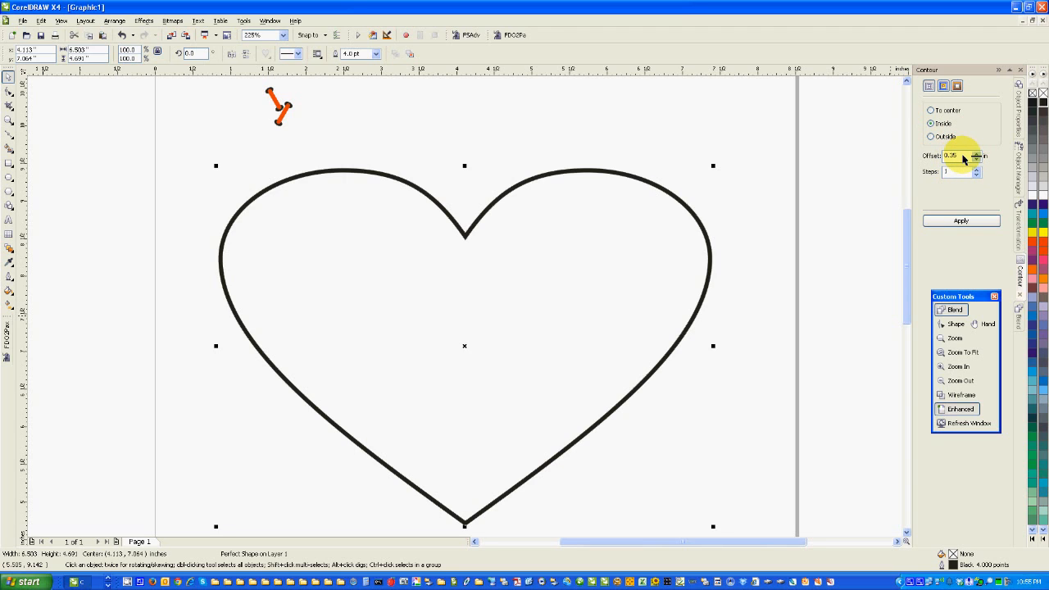
pyautogui.click(962, 221)
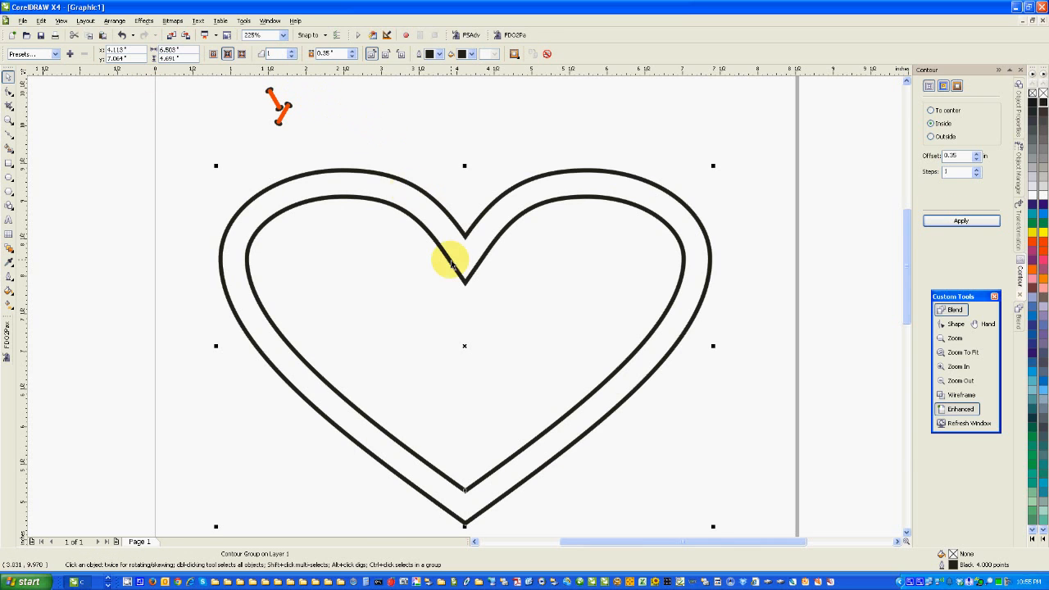
# Break the heart's contour group apart and deselect the two hearts
pyautogui.click(114, 21)
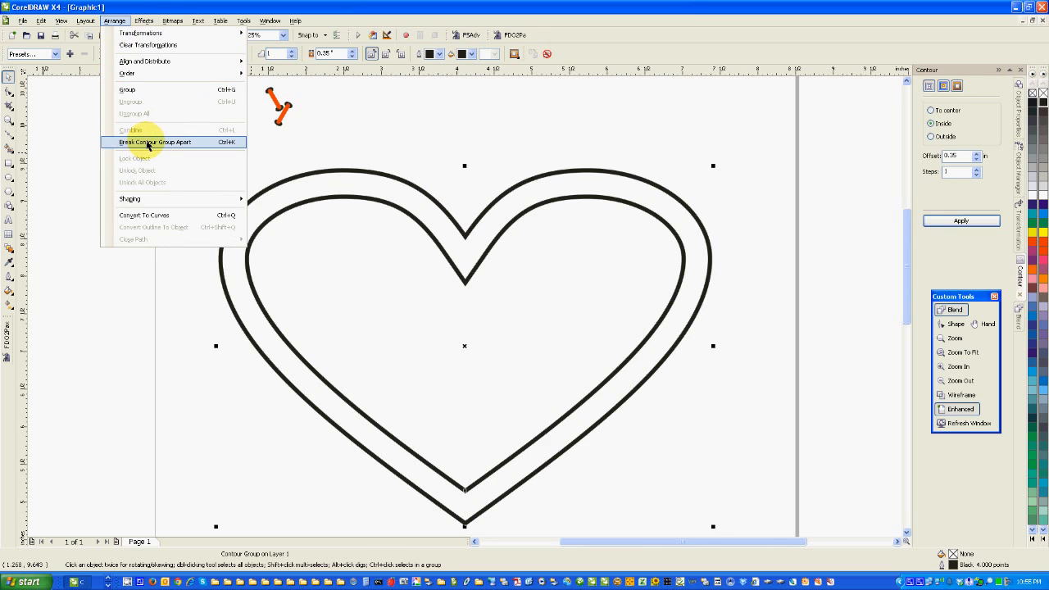
pyautogui.click(148, 144)
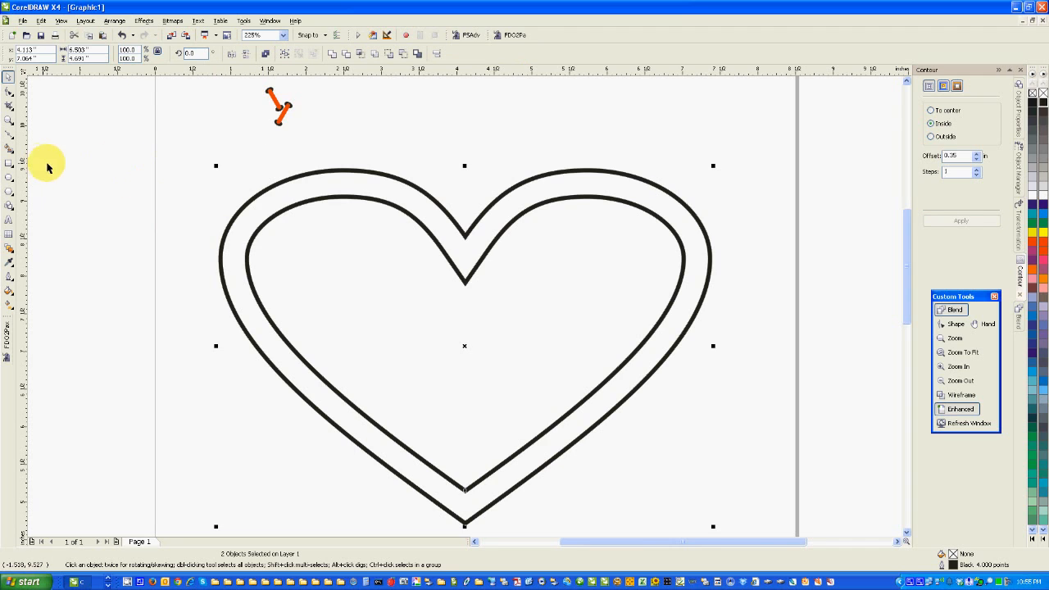
pyautogui.click(127, 192)
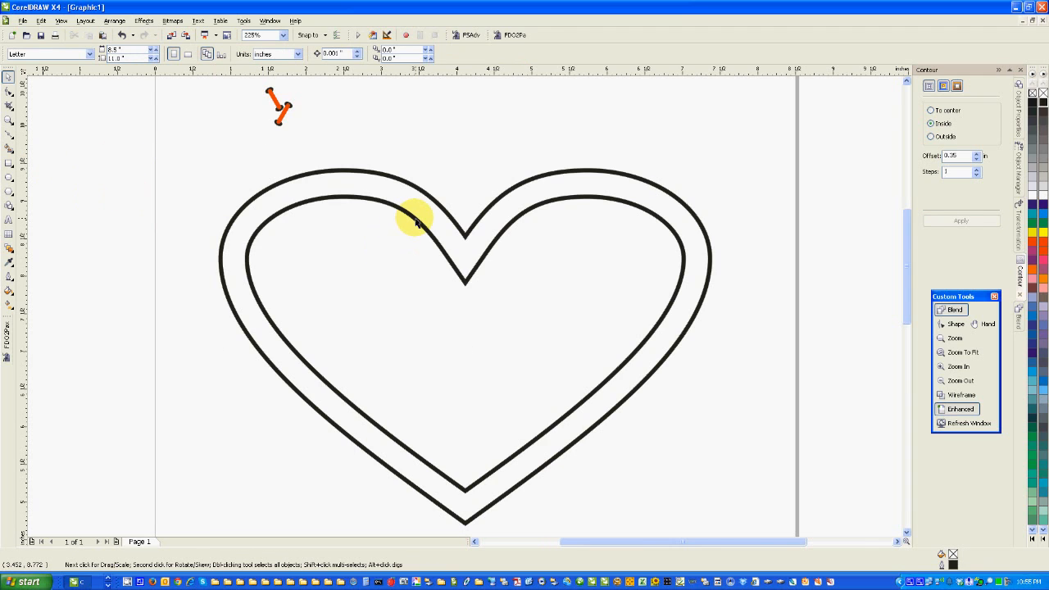
pyautogui.click(280, 107)
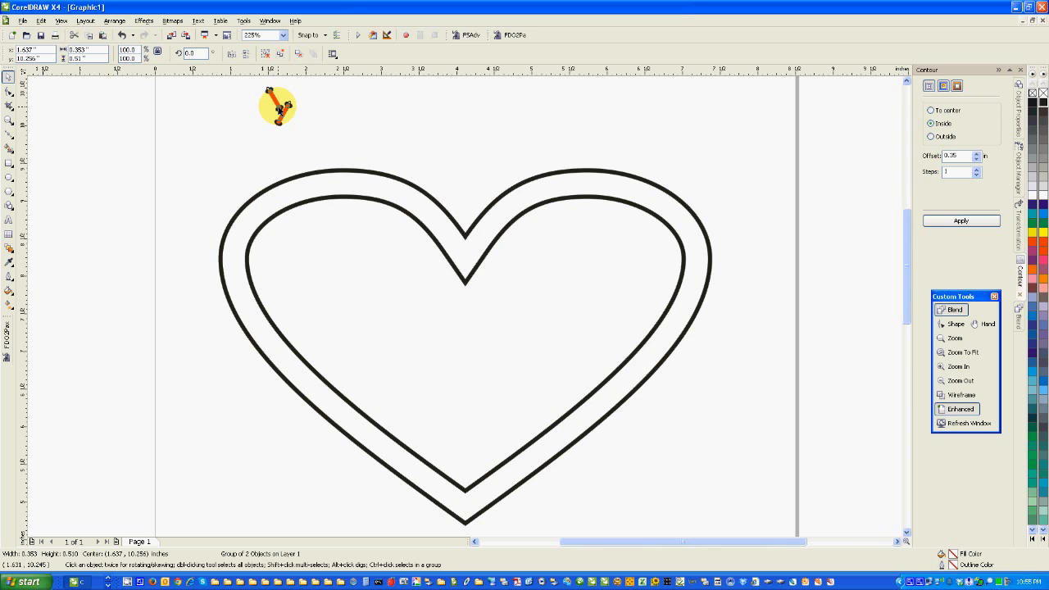
pyautogui.moveTo(279, 109); pyautogui.dragTo(700, 150)
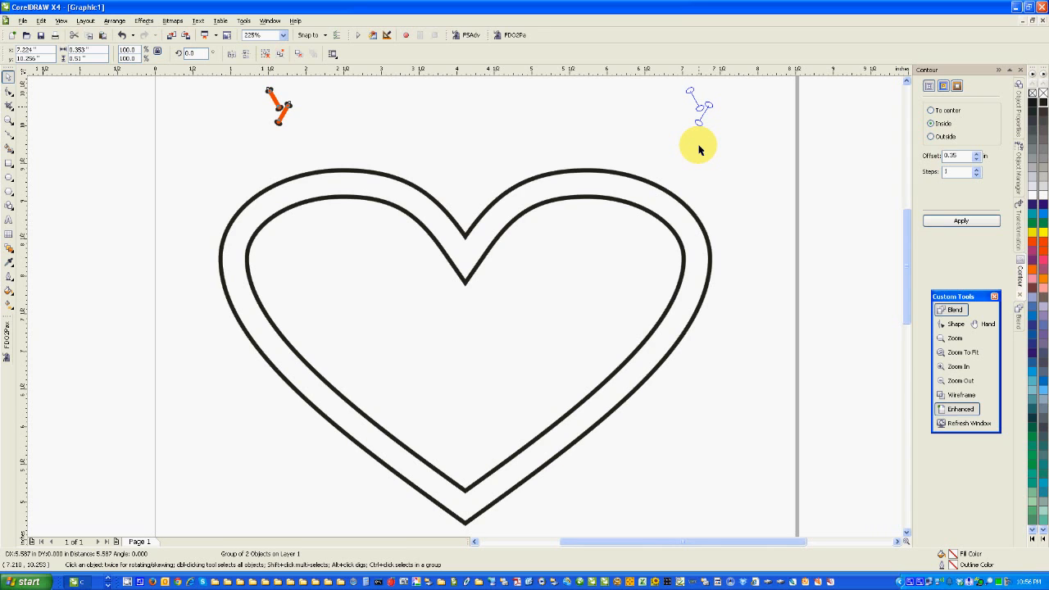
pyautogui.moveTo(700, 150); pyautogui.dragTo(700, 150)
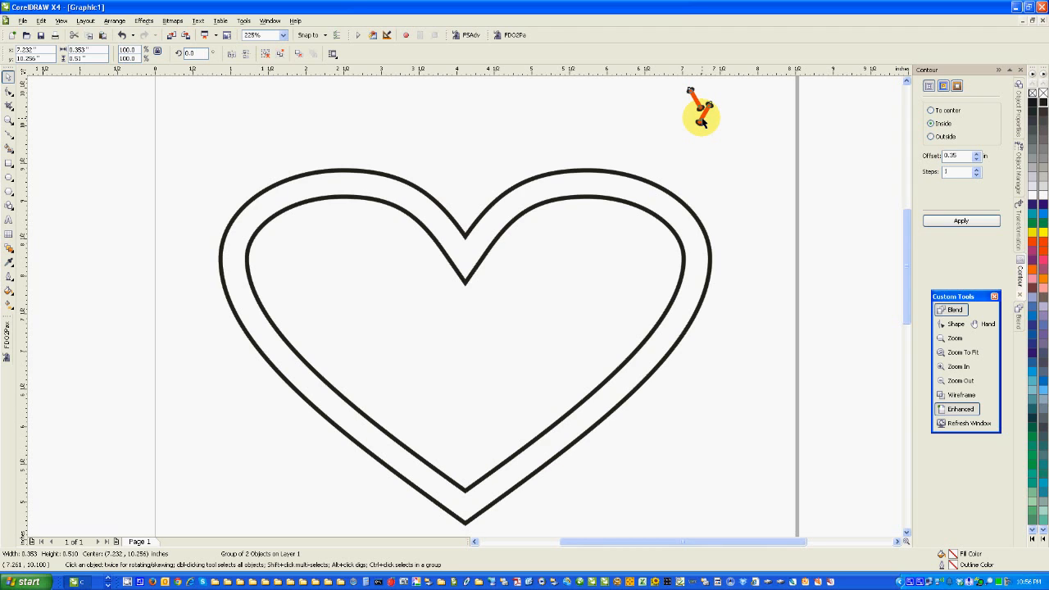
pyautogui.click(701, 121)
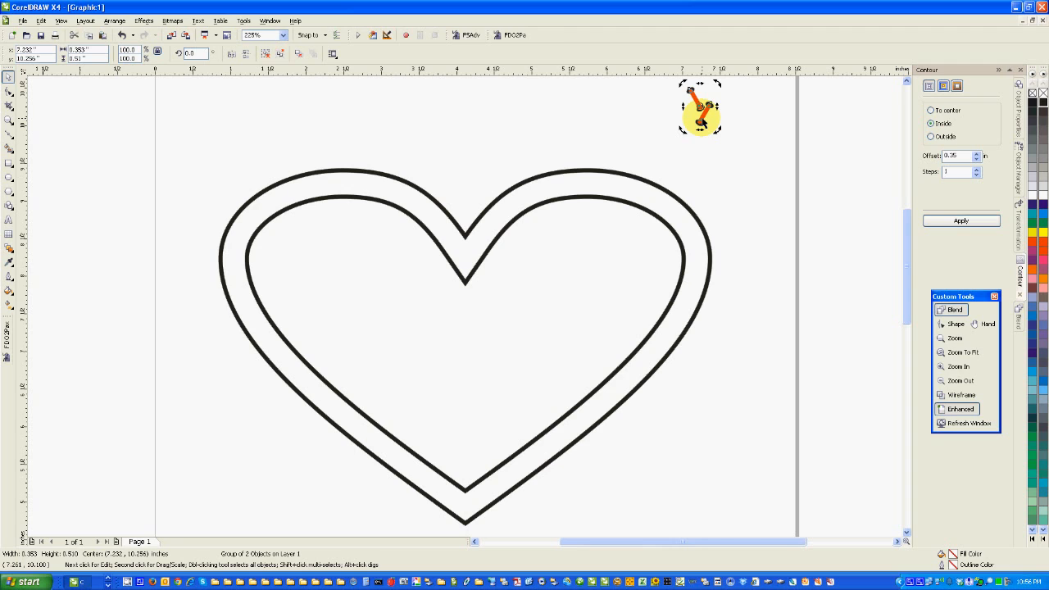
pyautogui.hotkey('ctrl', 'z')
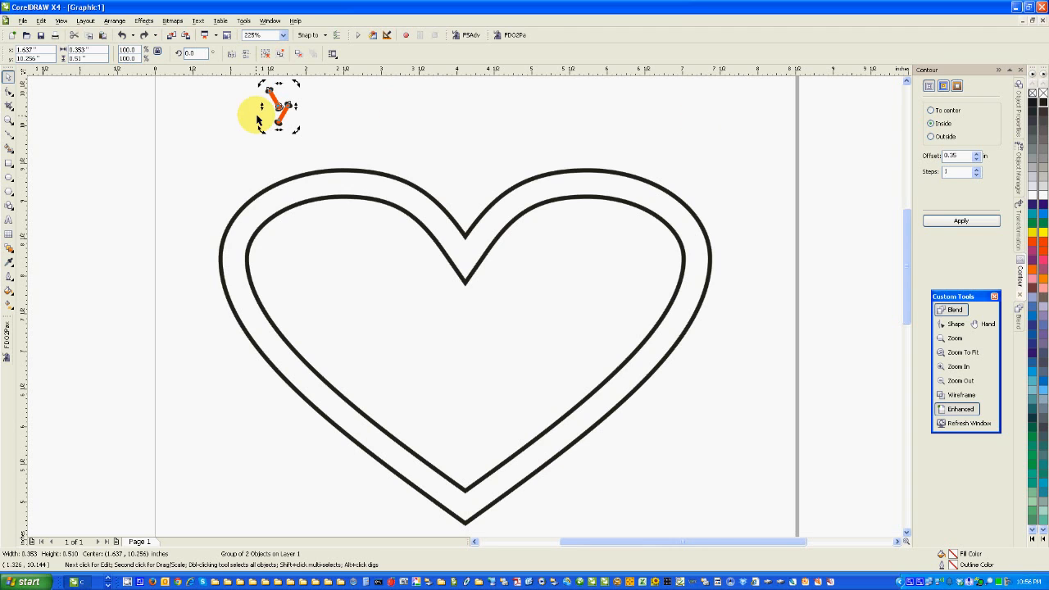
# Place a duplicate of the stitch group about 5 inches horizontally to the right of the original
pyautogui.click(361, 134)
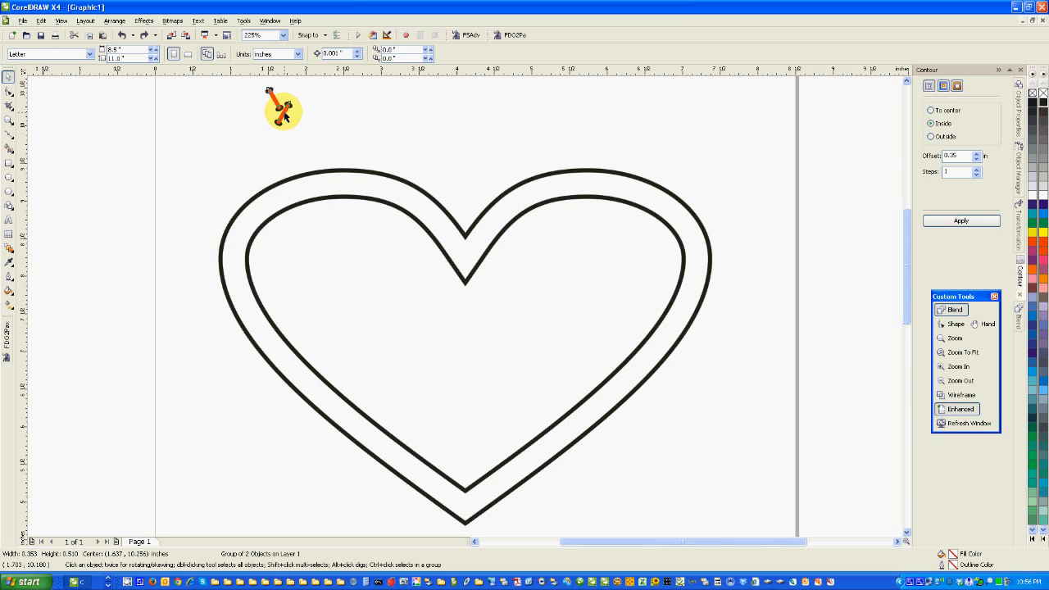
pyautogui.moveTo(283, 113); pyautogui.dragTo(665, 150)
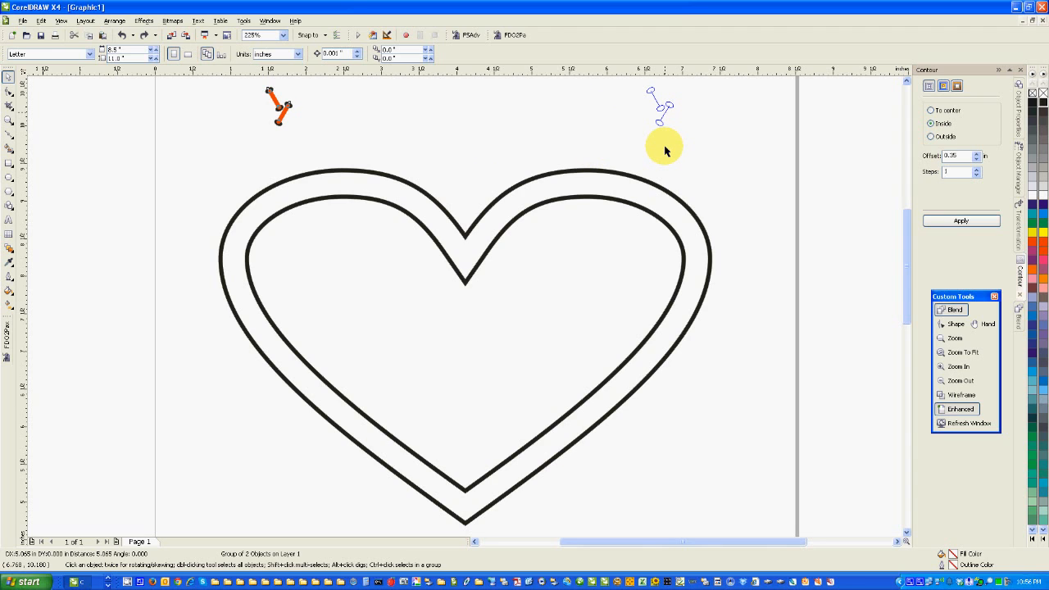
pyautogui.moveTo(665, 150); pyautogui.dragTo(663, 150)
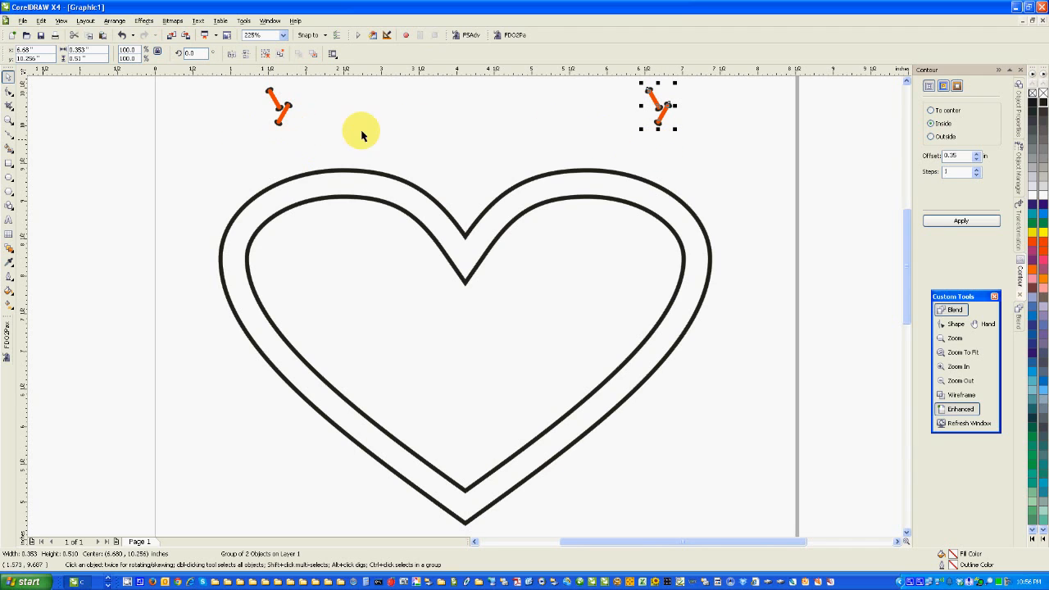
# Blend the two stitch groups with 50 steps, a 30 degree rotation and the loop option
pyautogui.keyDown('shift'); pyautogui.click(279, 118); pyautogui.keyUp('shift')
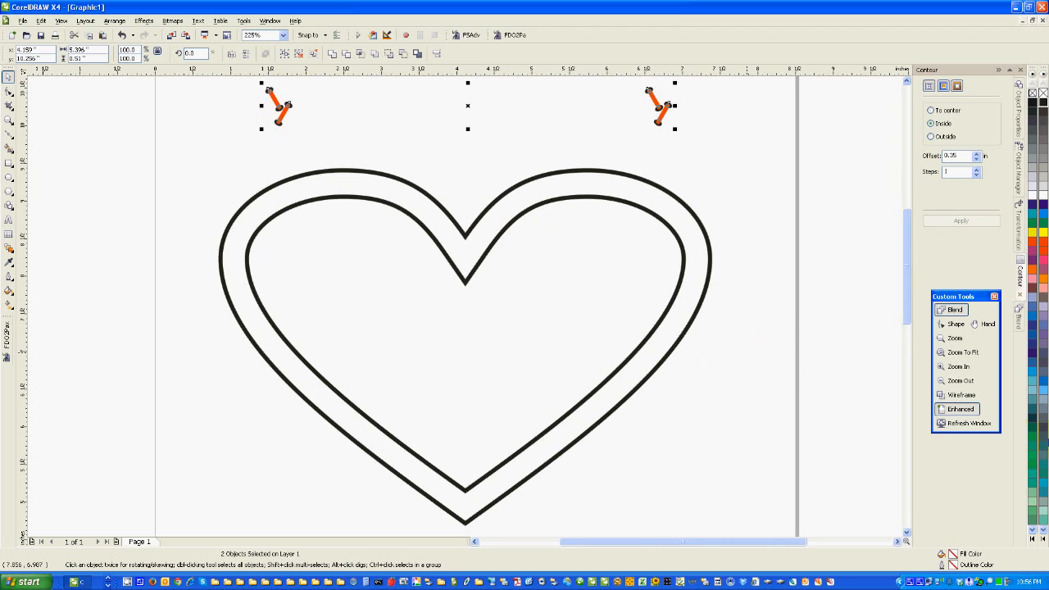
pyautogui.click(1021, 316)
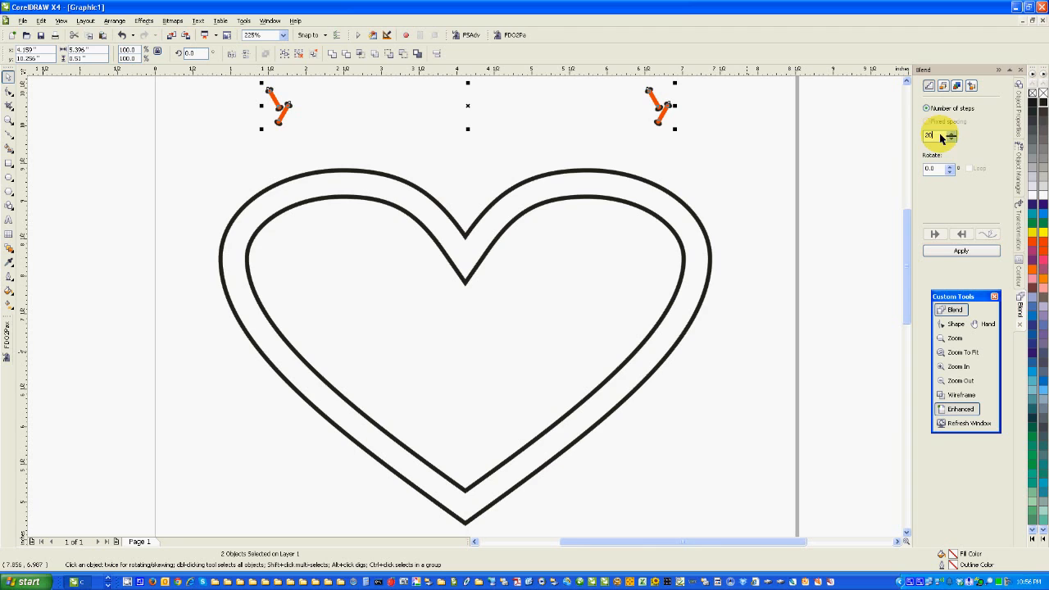
pyautogui.moveTo(940, 137); pyautogui.dragTo(892, 137)
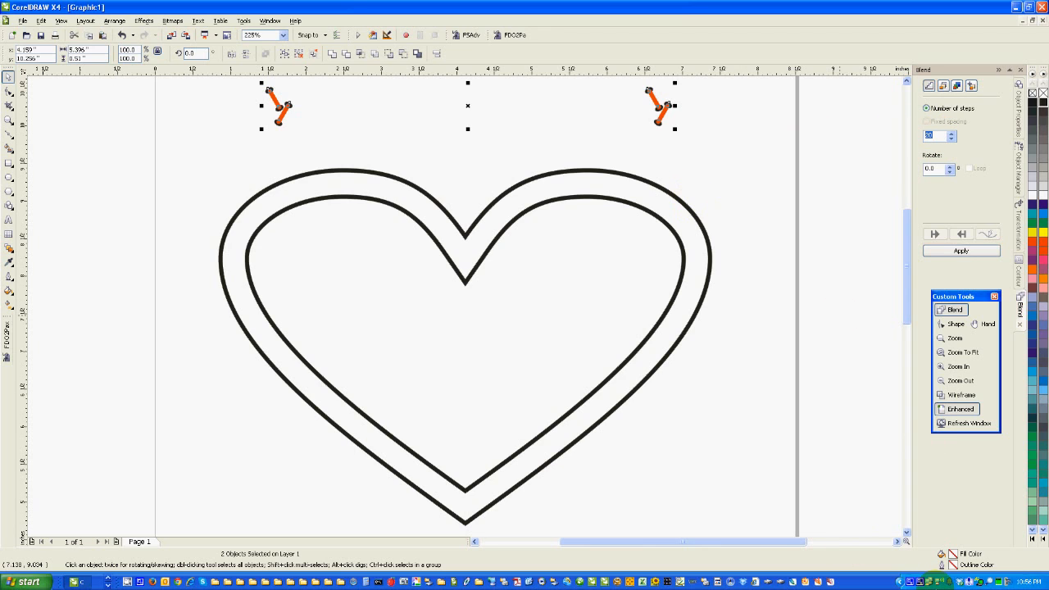
pyautogui.write('50')
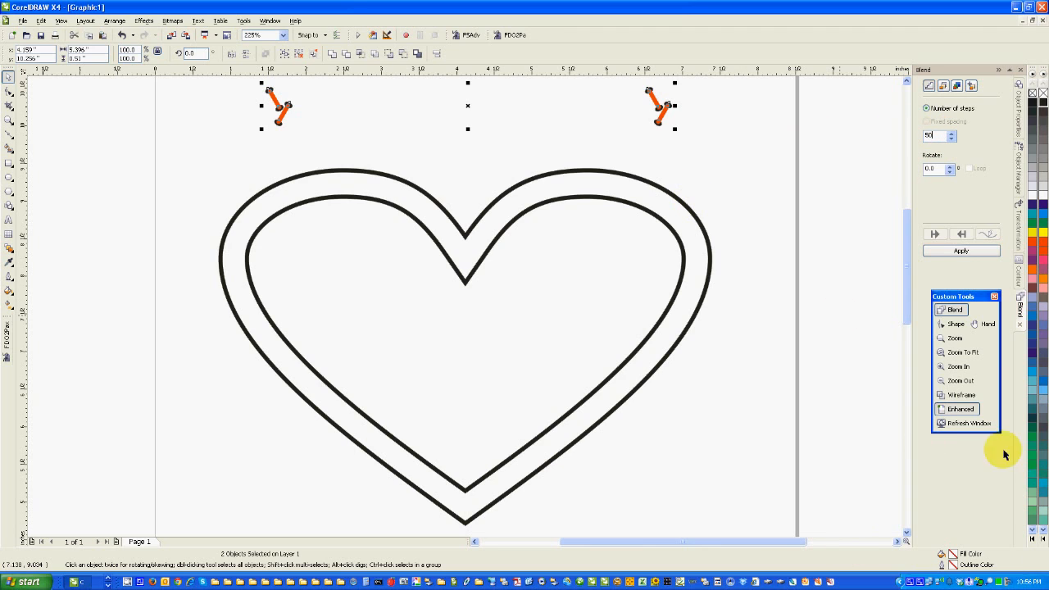
pyautogui.click(940, 170)
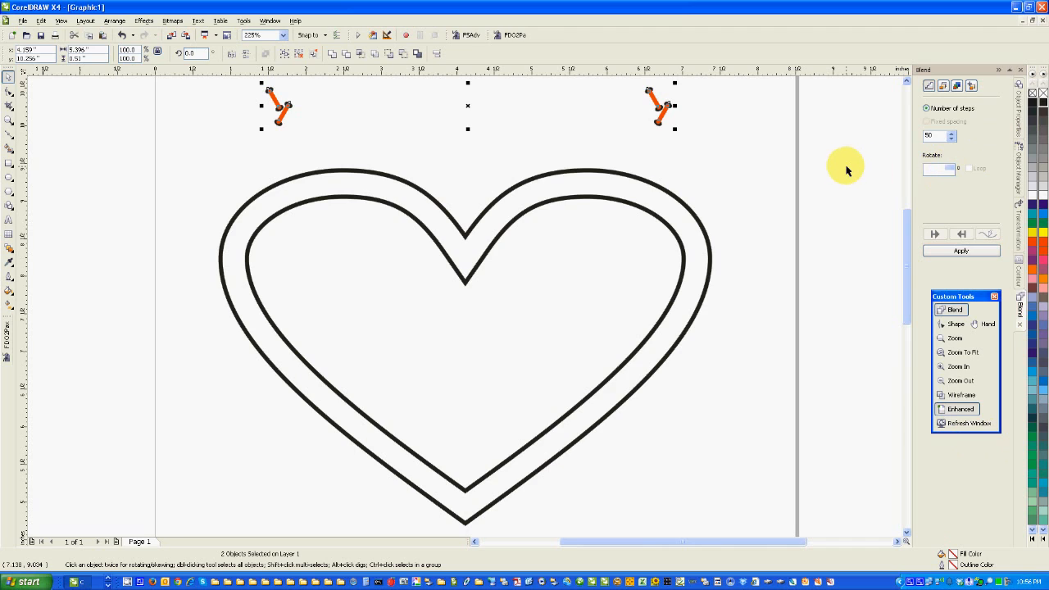
pyautogui.write('30.0')
pyautogui.click(970, 169)
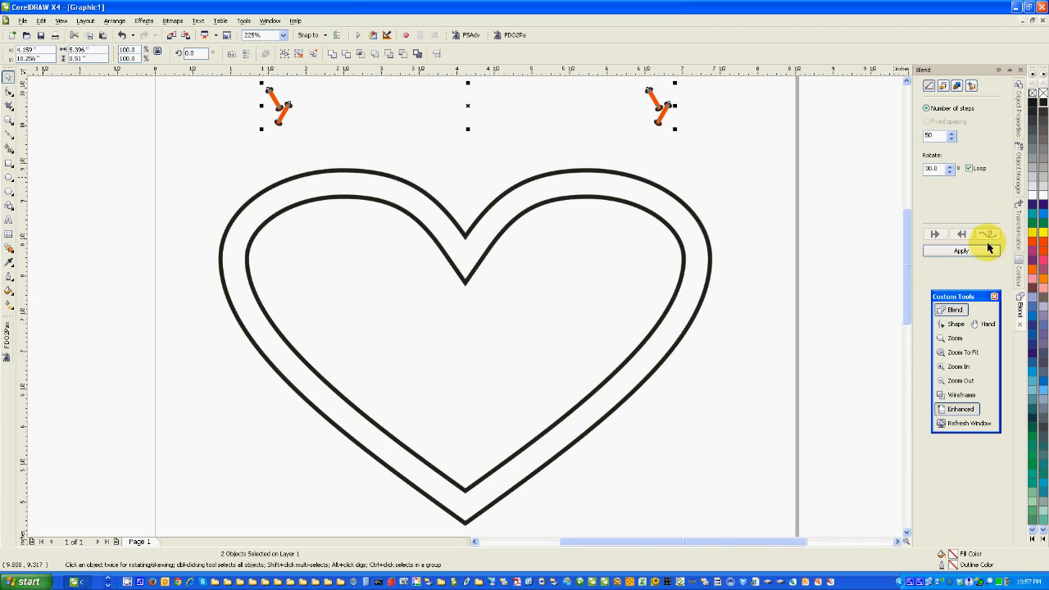
pyautogui.click(975, 252)
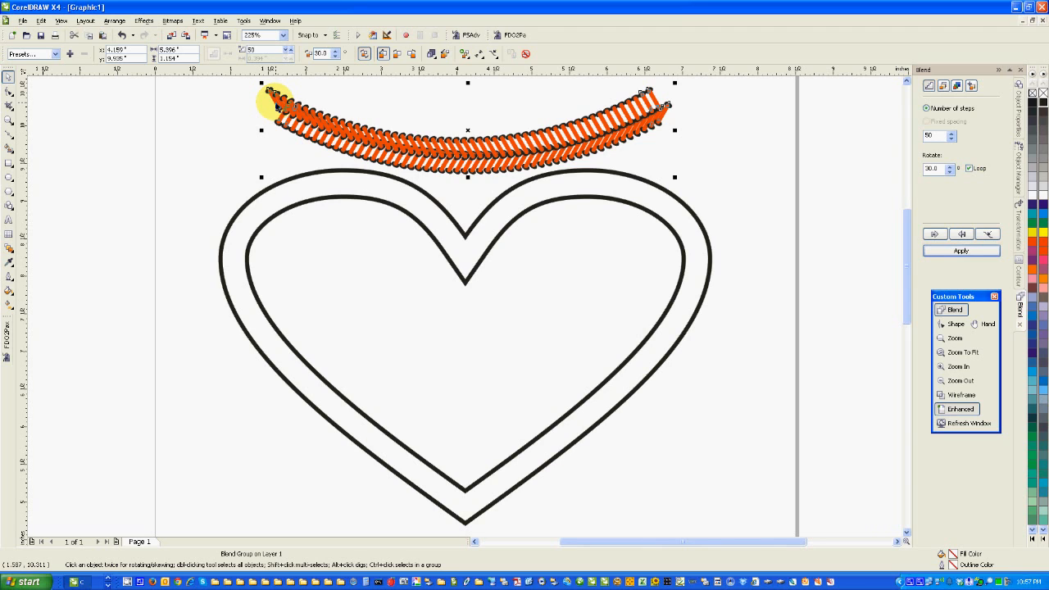
# Fit the stitch blend to the inner heart, blending along the full path and rotating all objects
pyautogui.click(991, 236)
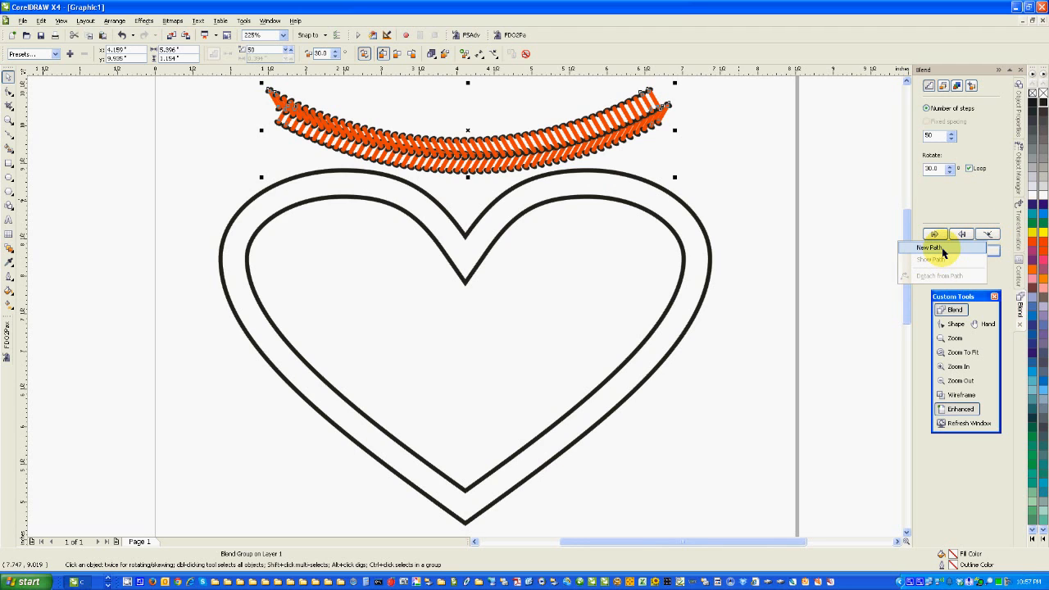
pyautogui.click(931, 247)
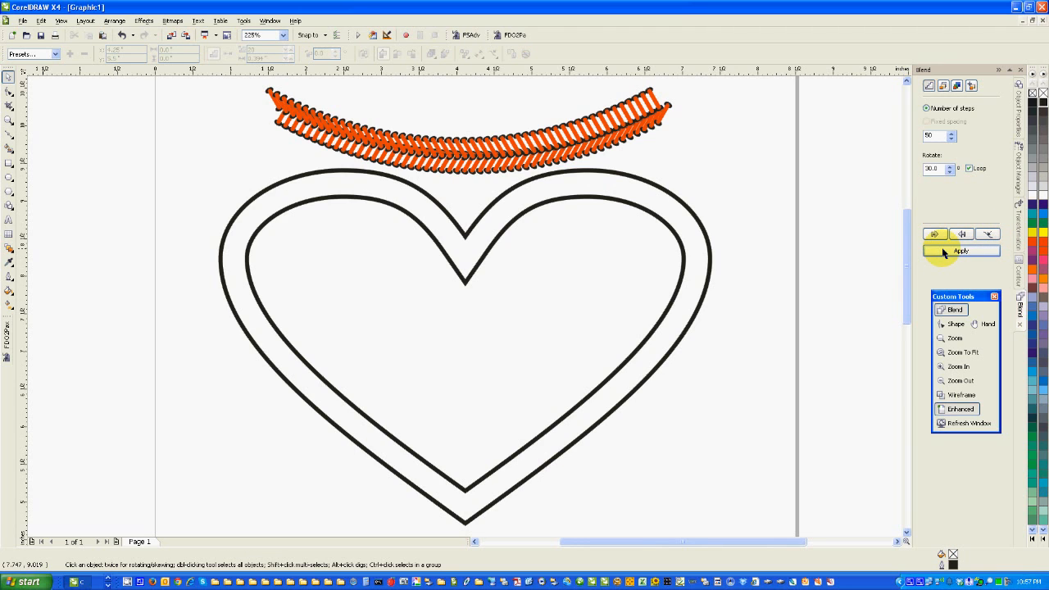
pyautogui.click(685, 265)
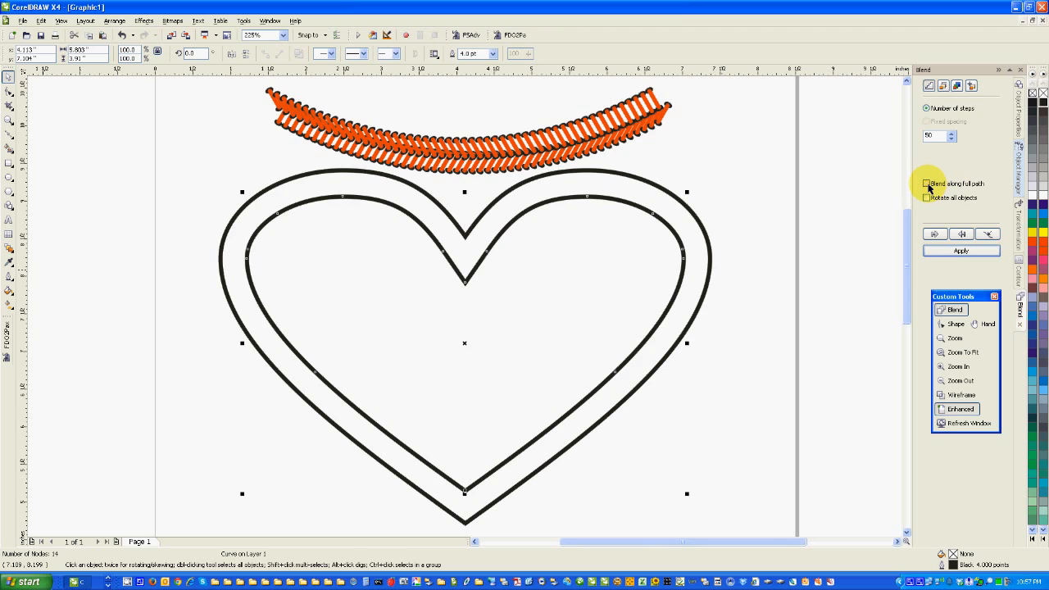
pyautogui.click(928, 184)
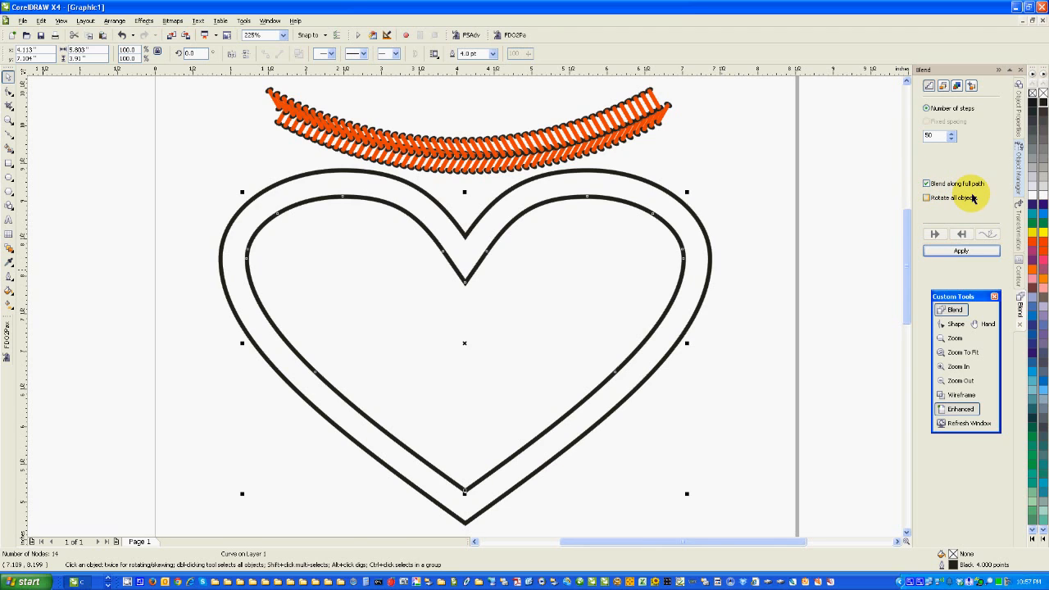
pyautogui.click(927, 199)
pyautogui.click(980, 252)
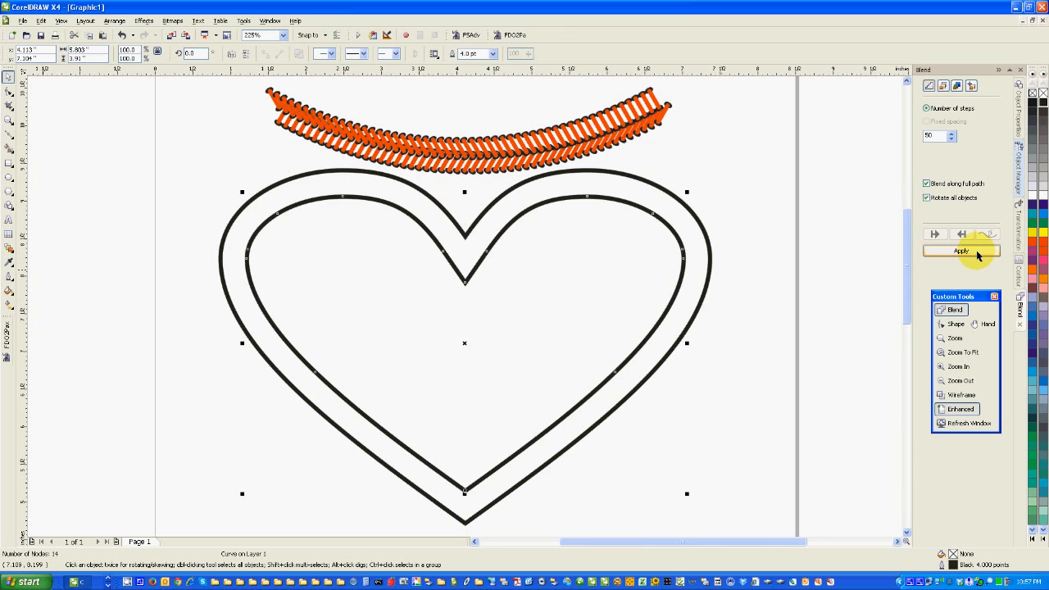
pyautogui.click(978, 252)
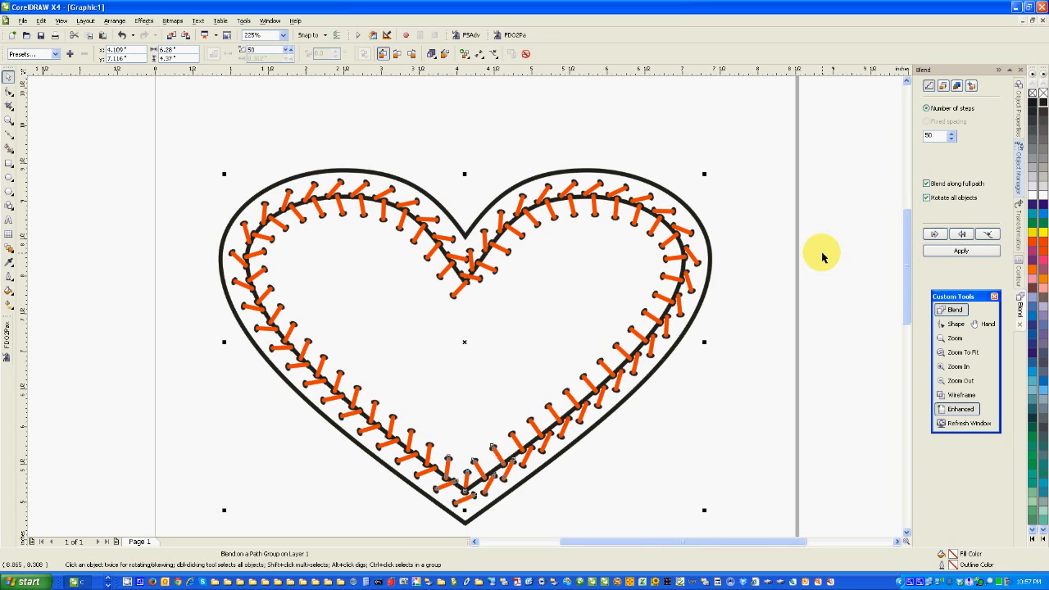
# Break the stitch blend apart from its path and delete the inner heart
pyautogui.click(112, 21)
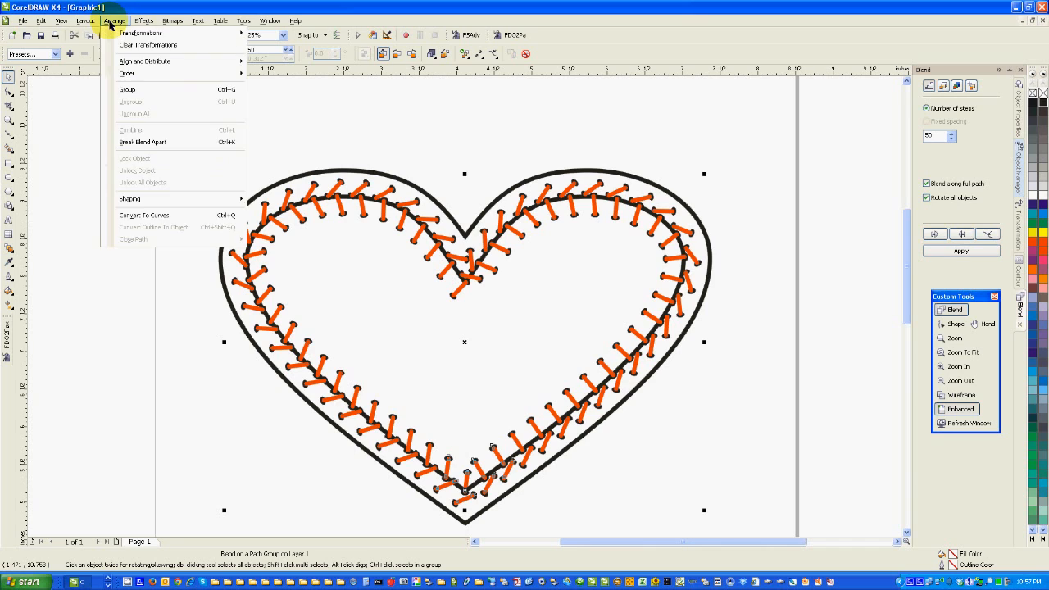
pyautogui.click(151, 143)
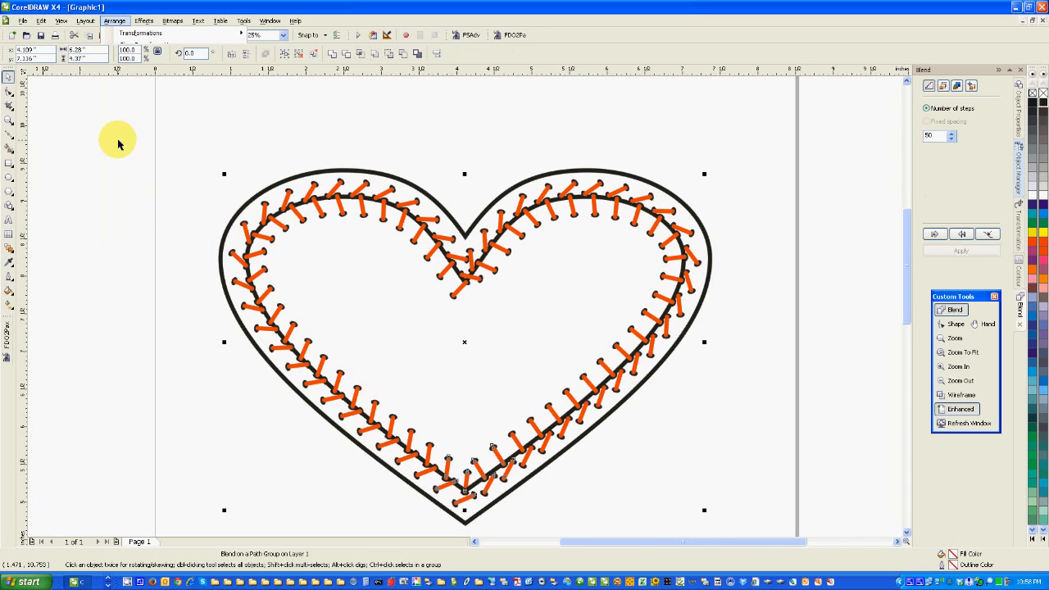
pyautogui.click(108, 146)
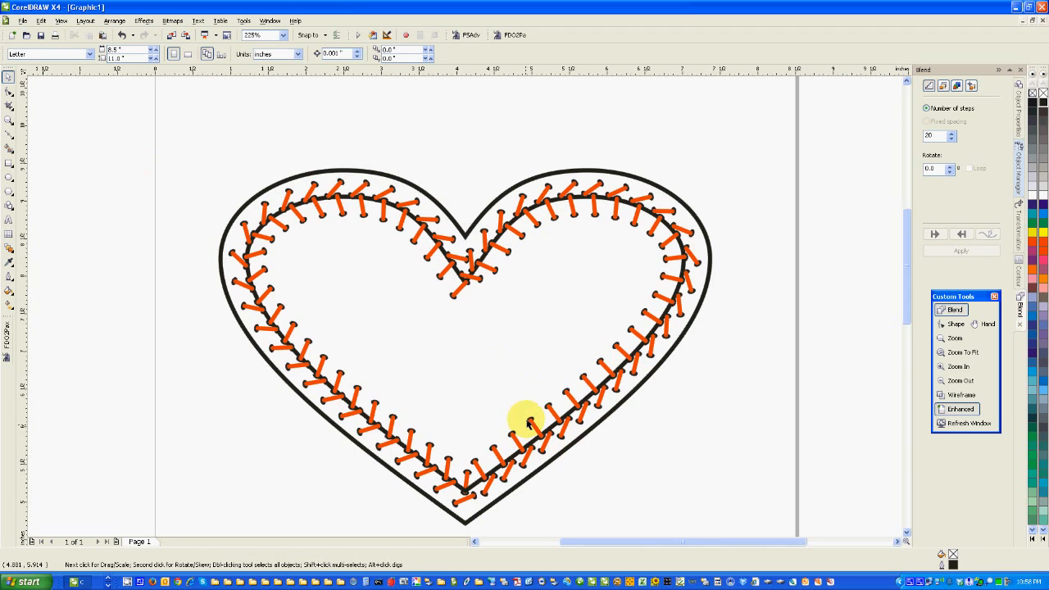
pyautogui.click(533, 210)
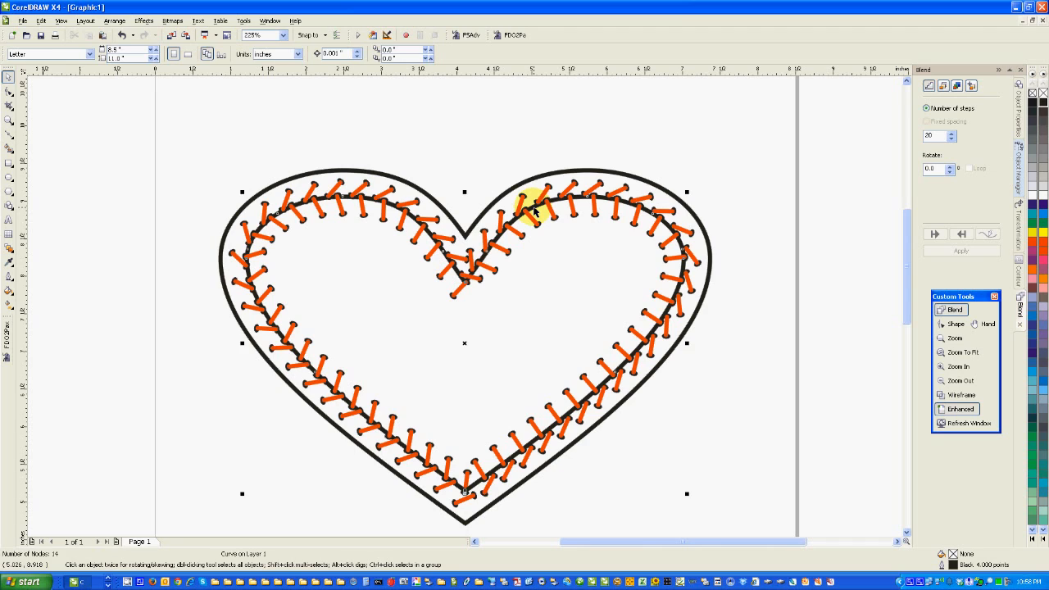
pyautogui.click(584, 345)
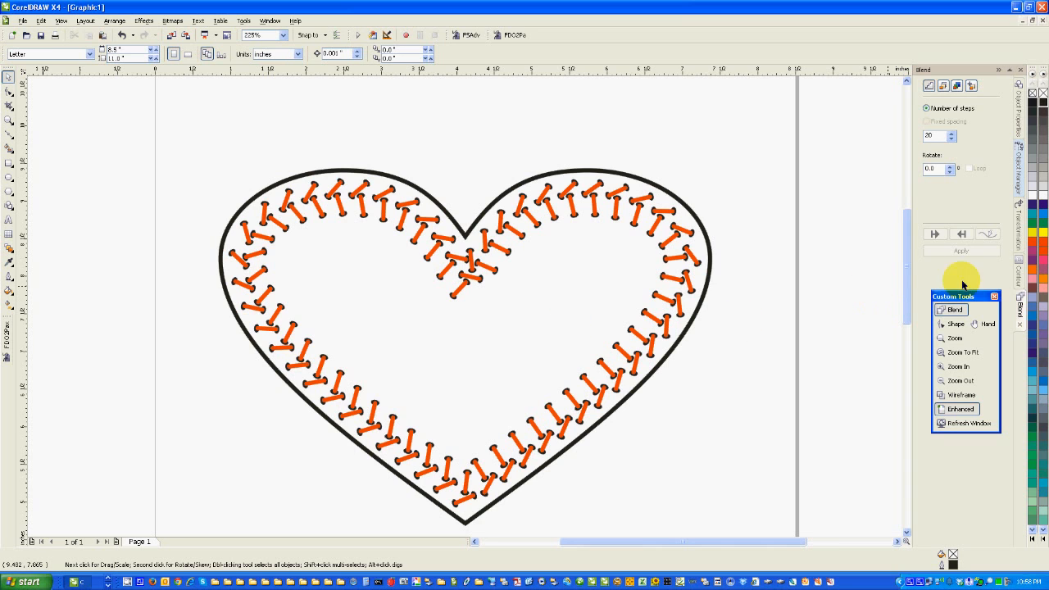
# Undo the inner heart's deletion, the blend break-apart and both blends, back to the two separate stitch groups
pyautogui.moveTo(906, 263)
pyautogui.mouseDown()
pyautogui.moveTo(906, 238)
pyautogui.moveTo(908, 262)
pyautogui.mouseUp()
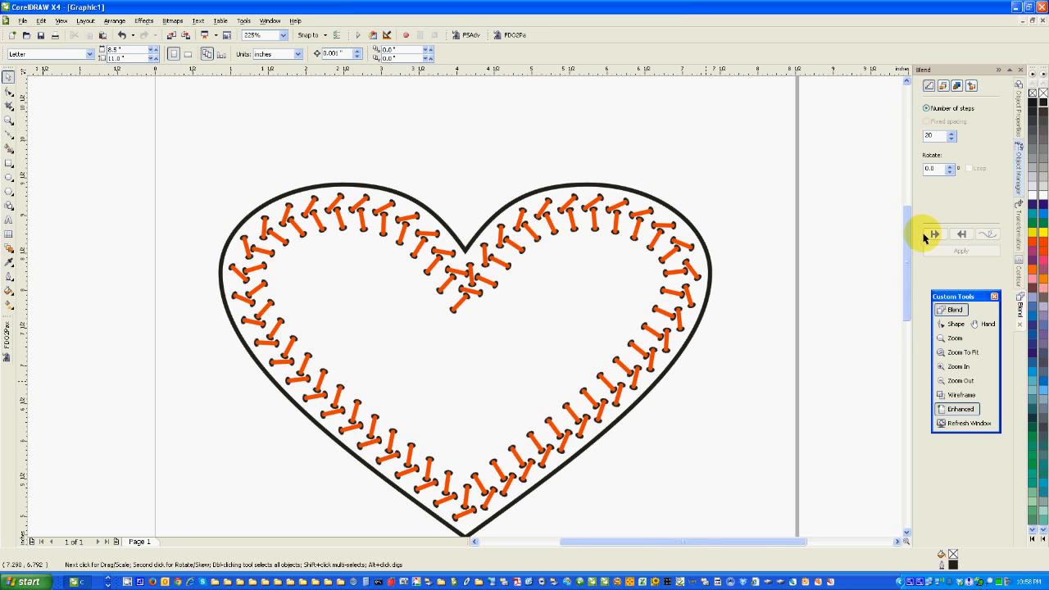
pyautogui.moveTo(908, 276)
pyautogui.mouseDown()
pyautogui.moveTo(912, 303)
pyautogui.moveTo(912, 282)
pyautogui.mouseUp()
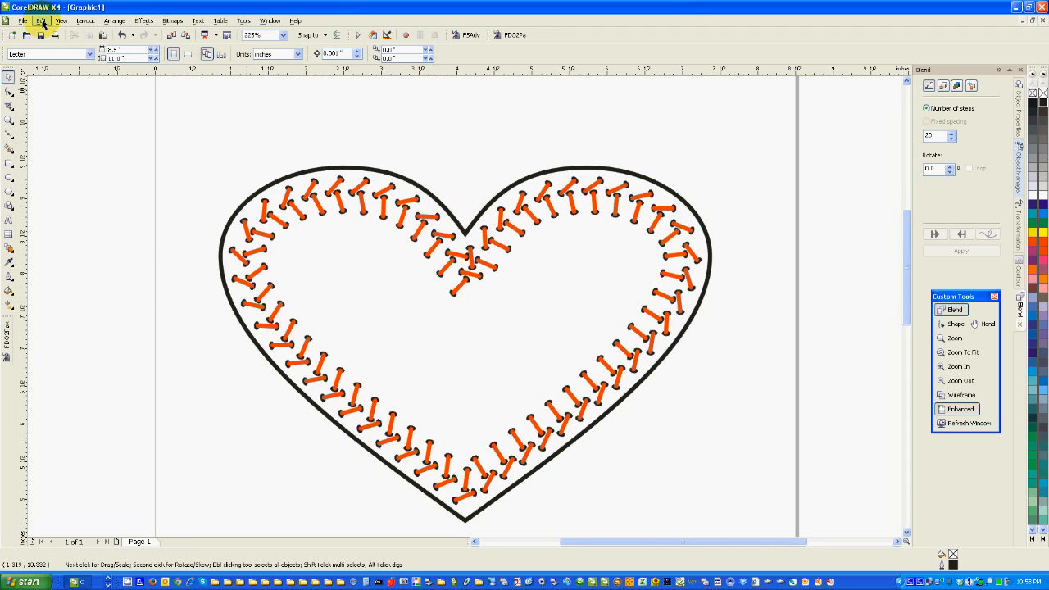
pyautogui.click(43, 22)
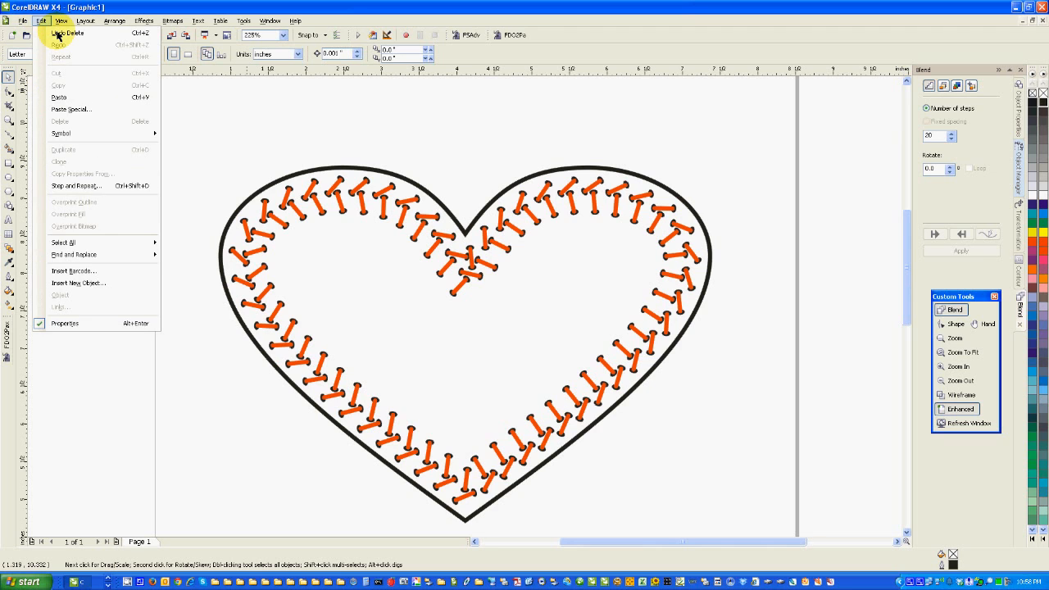
pyautogui.click(57, 33)
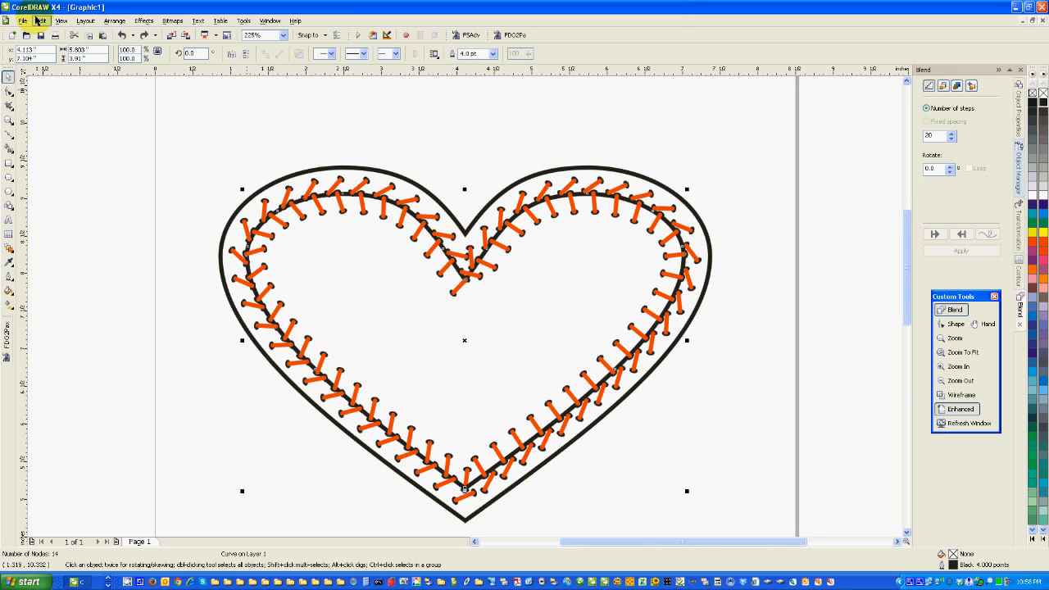
pyautogui.click(40, 21)
pyautogui.click(54, 33)
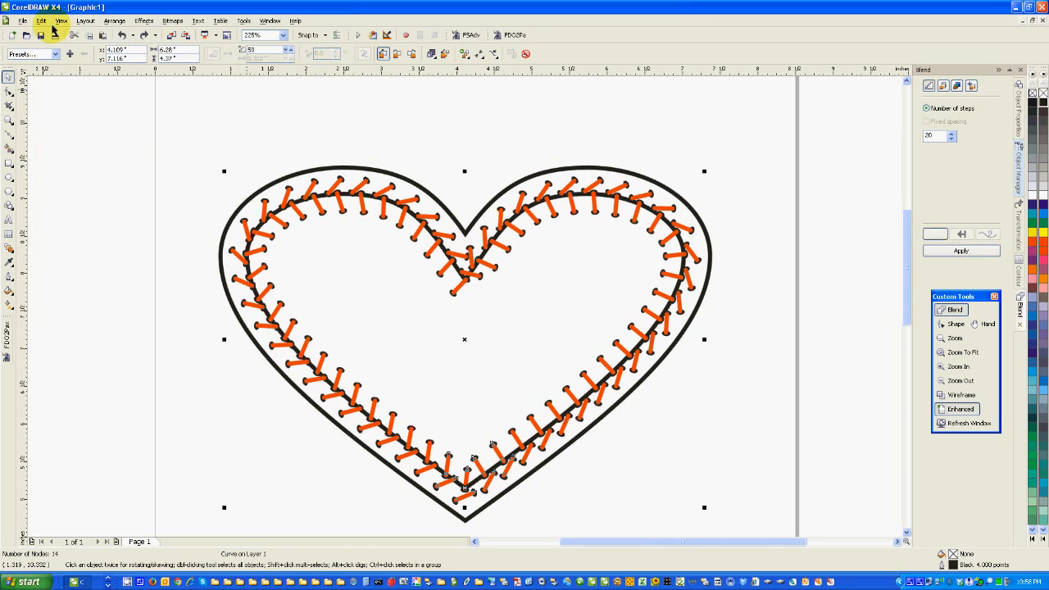
pyautogui.click(41, 21)
pyautogui.click(57, 34)
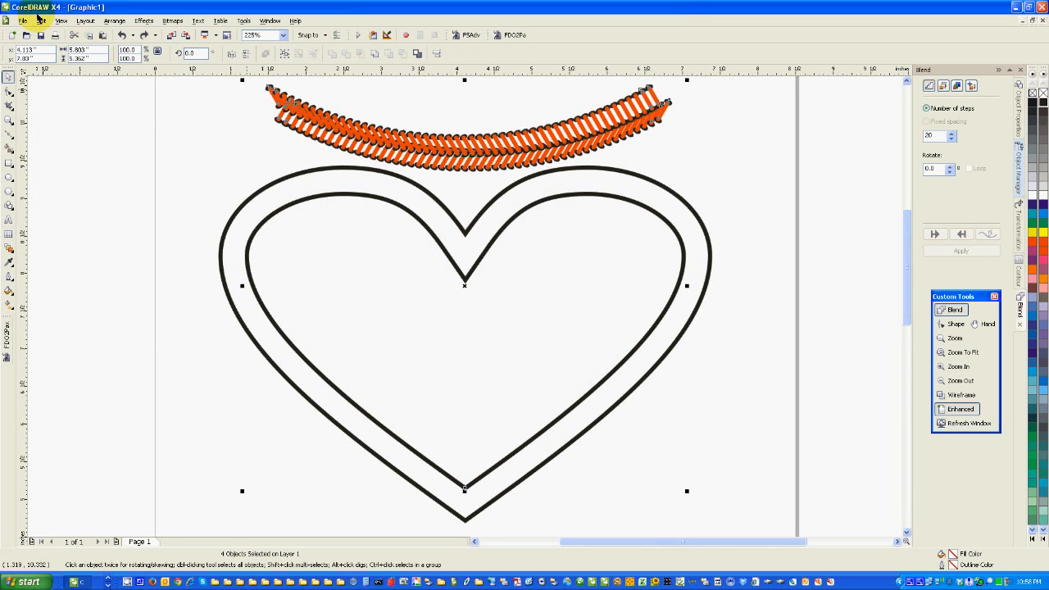
pyautogui.click(39, 21)
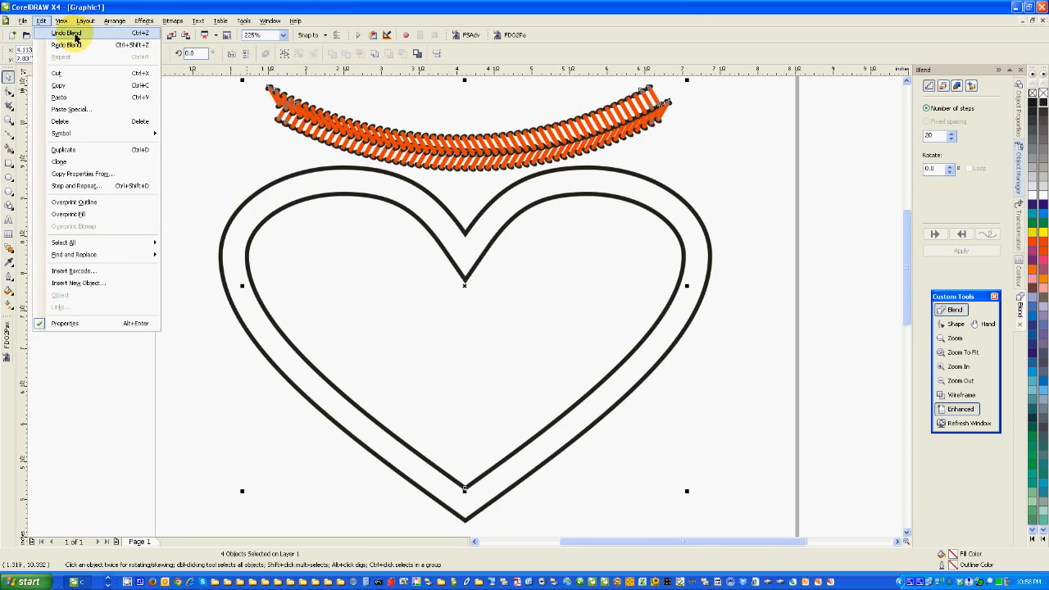
pyautogui.click(74, 34)
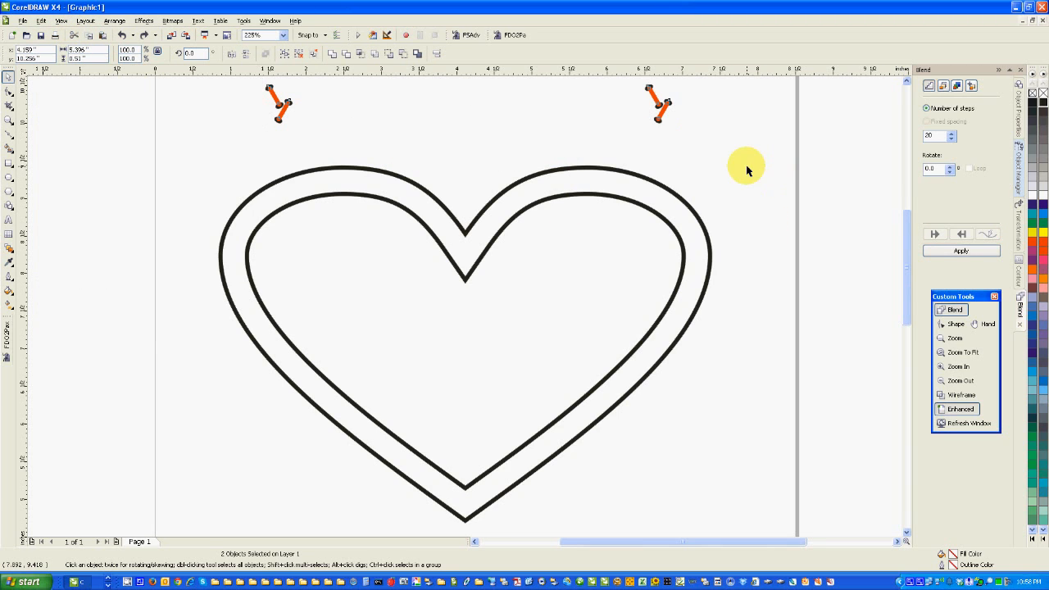
# Delete the duplicate stitch group above the heart's right lobe
pyautogui.click(660, 102)
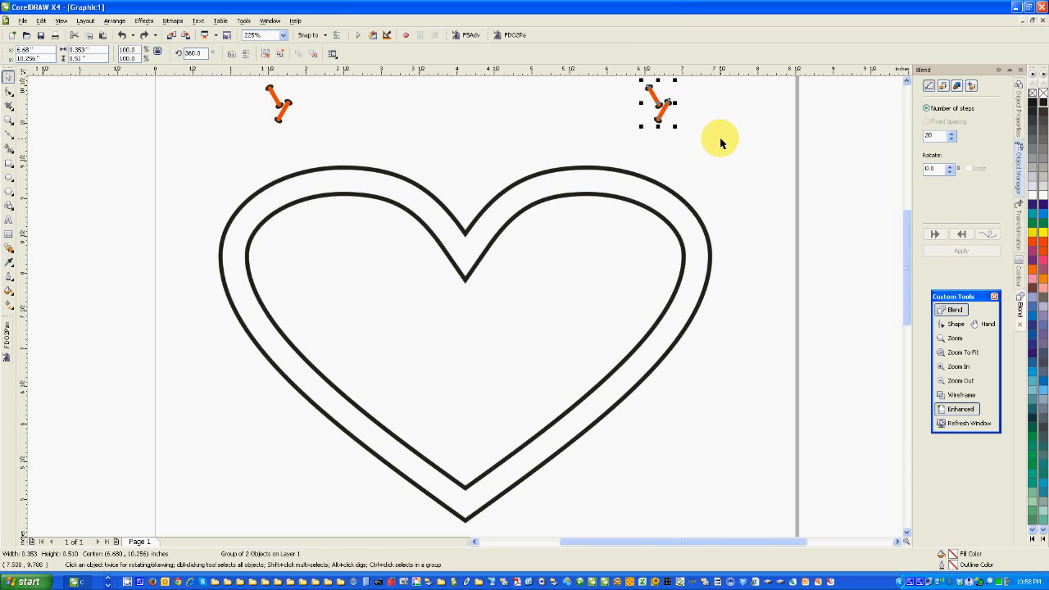
pyautogui.press('Delete')
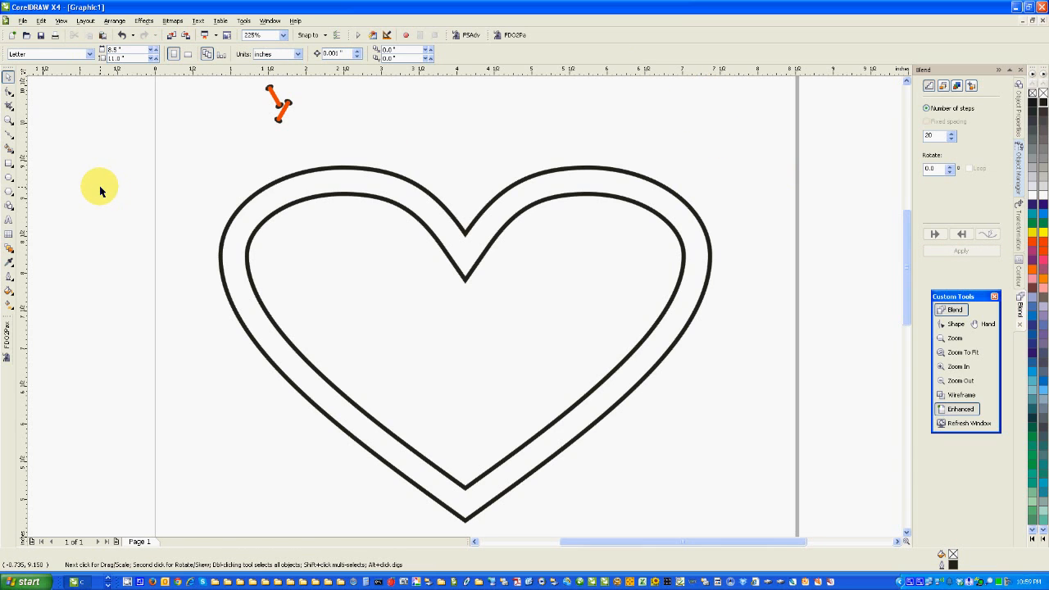
# Save the zigzag stitch group as a new Artistic Media Object Sprayer stroke named Lace in the CustomMediaStrokes folder
pyautogui.click(279, 104)
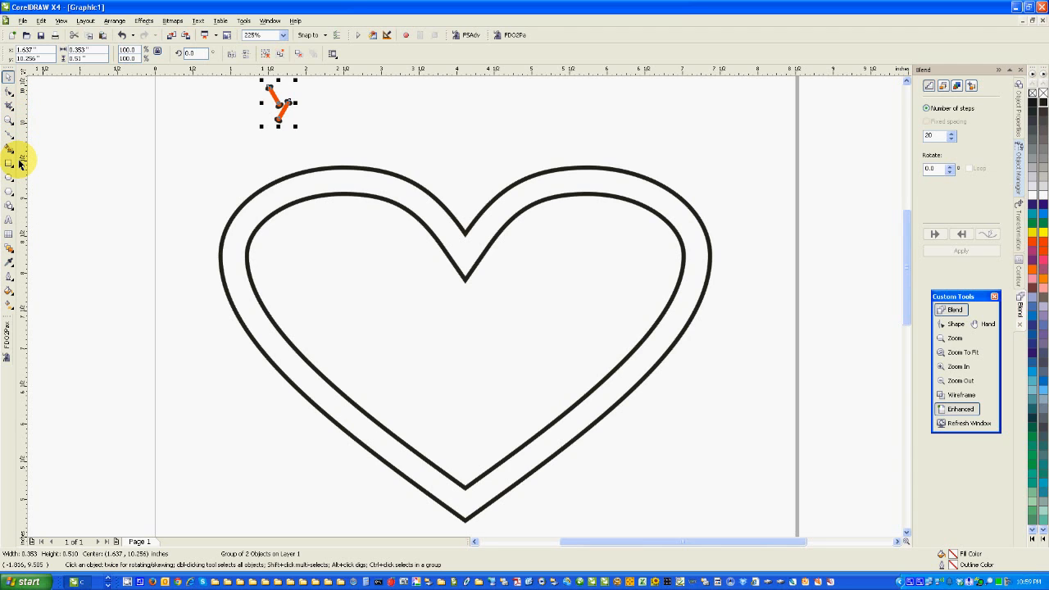
pyautogui.click(141, 22)
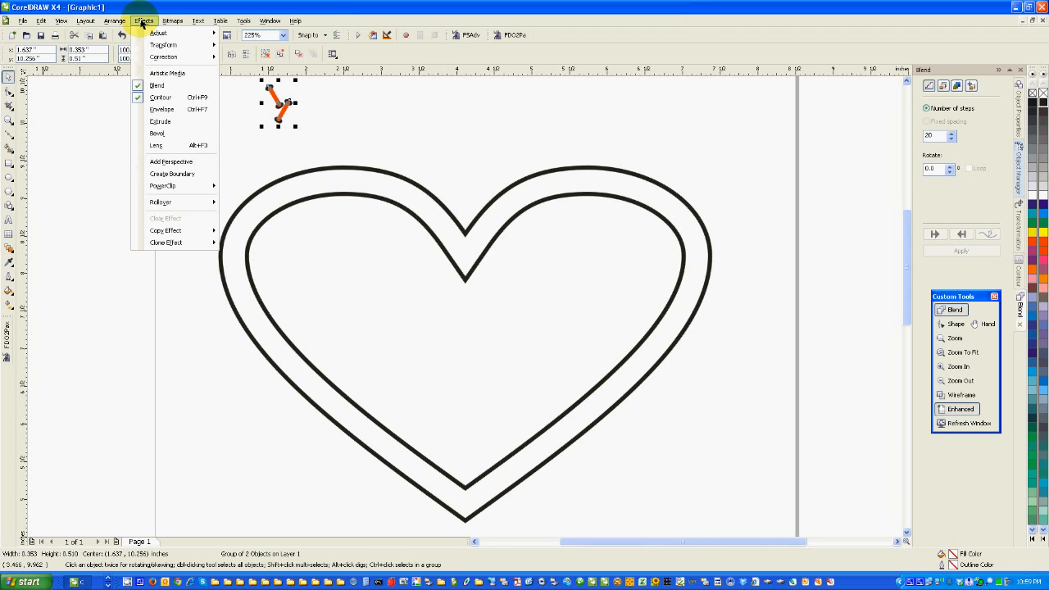
pyautogui.click(174, 73)
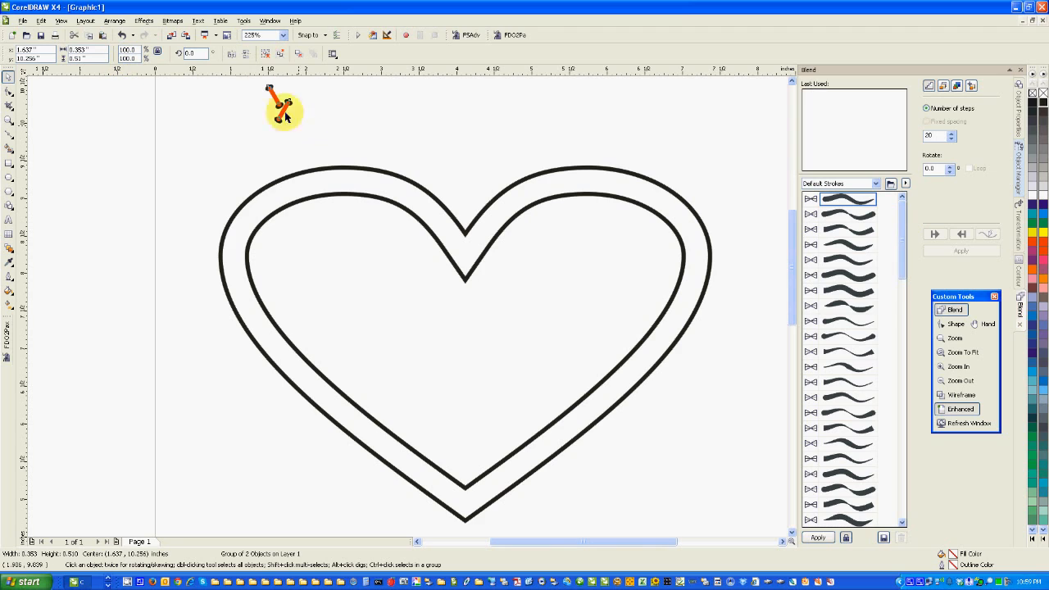
pyautogui.click(884, 539)
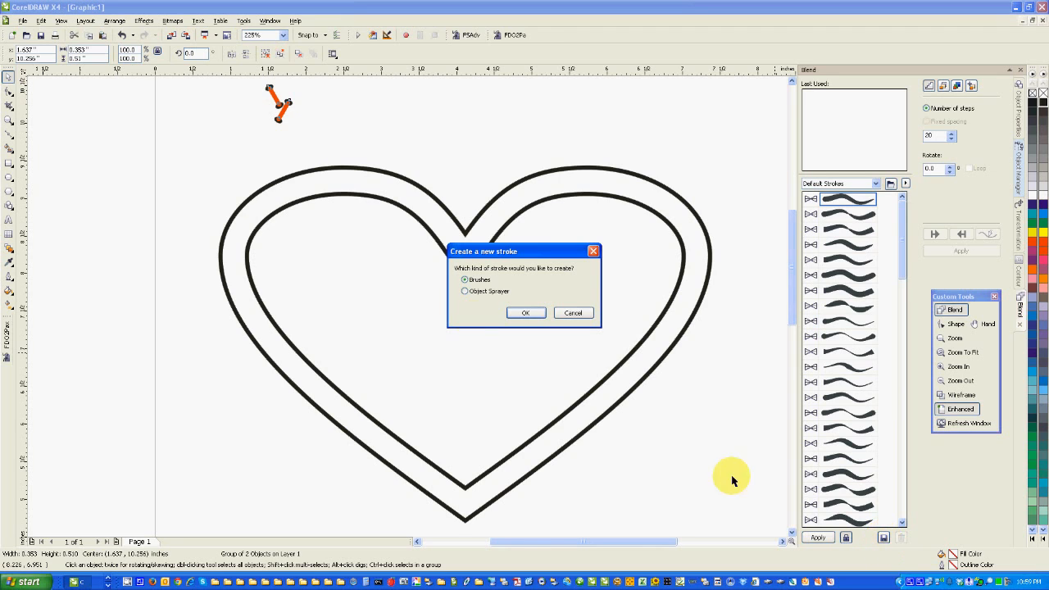
pyautogui.click(465, 292)
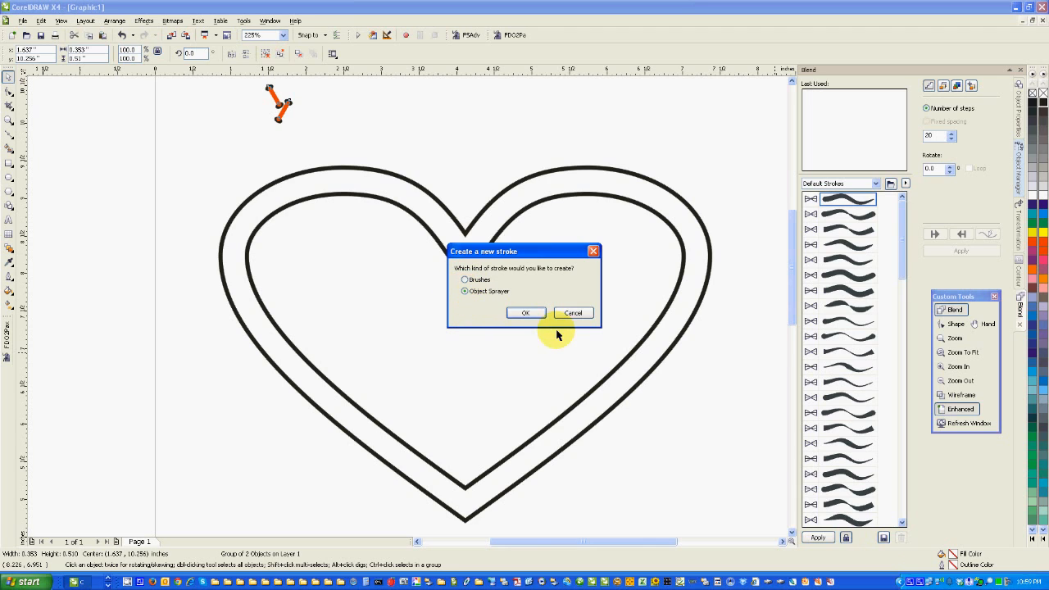
pyautogui.click(525, 314)
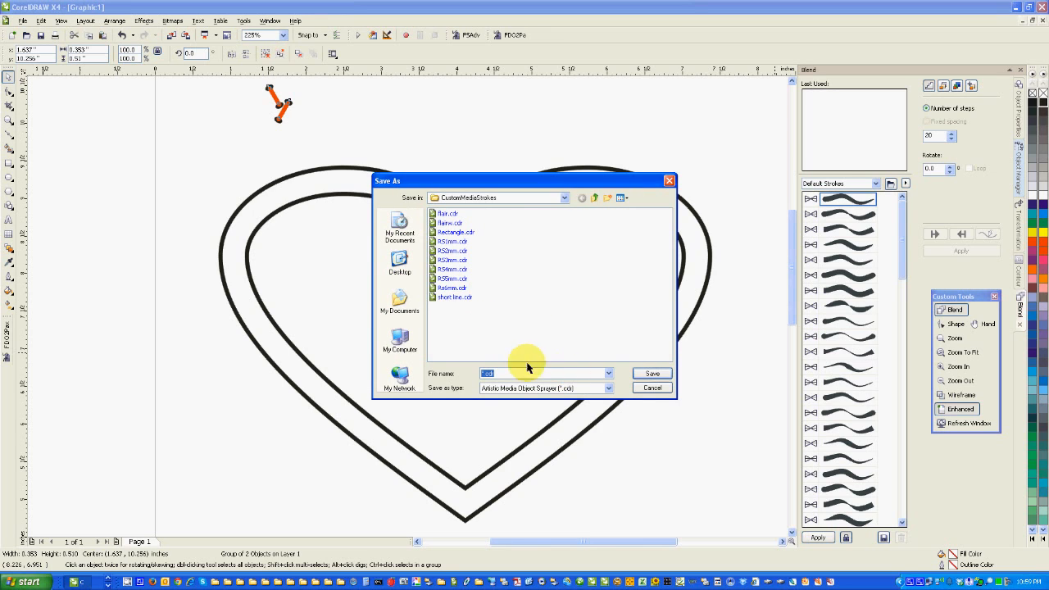
pyautogui.click(486, 376)
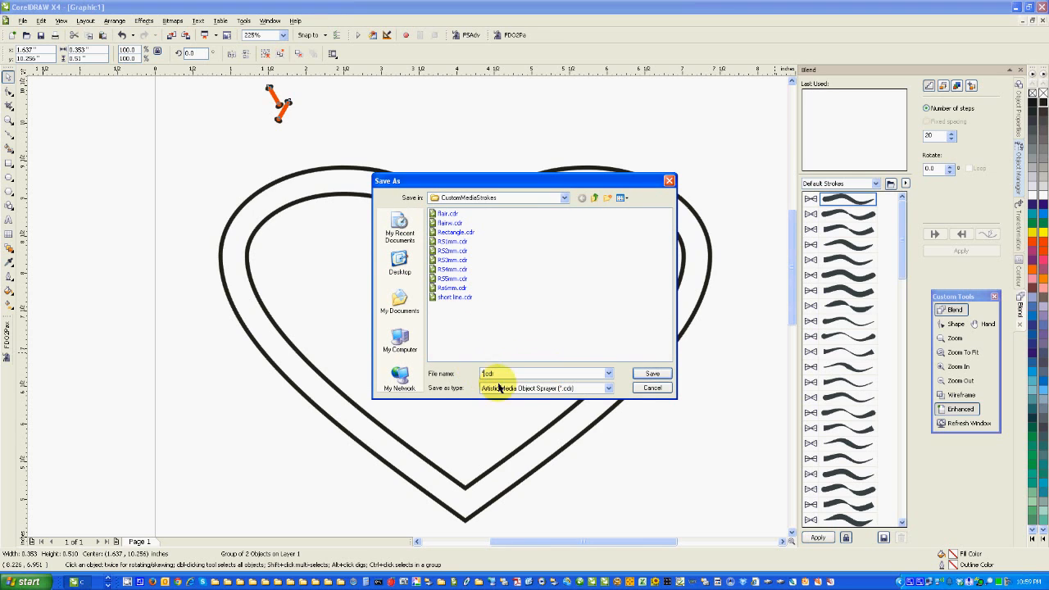
pyautogui.press('BackSpace')
pyautogui.write('Lace')
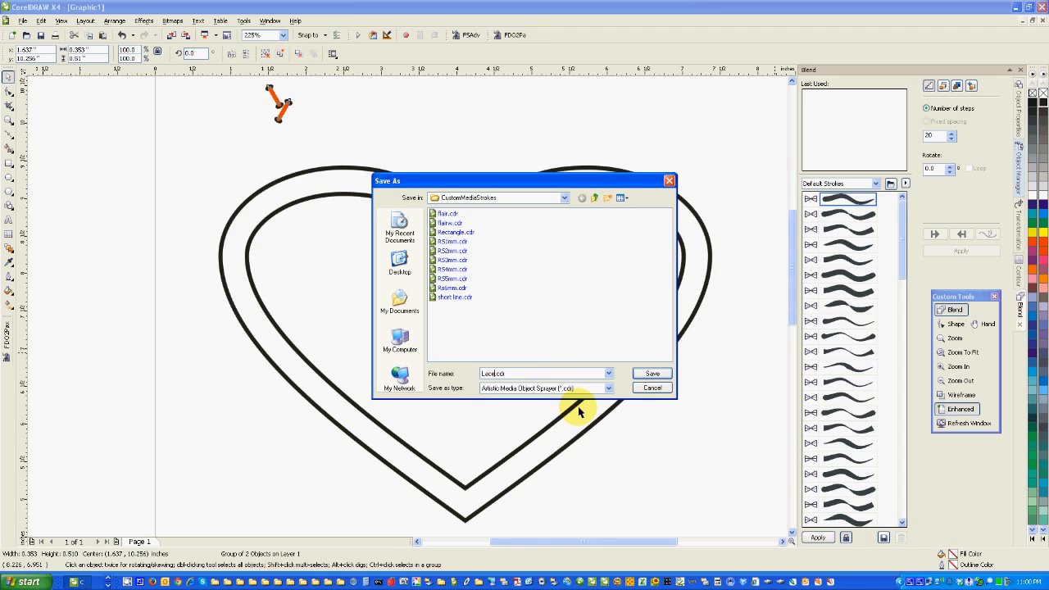
pyautogui.click(652, 374)
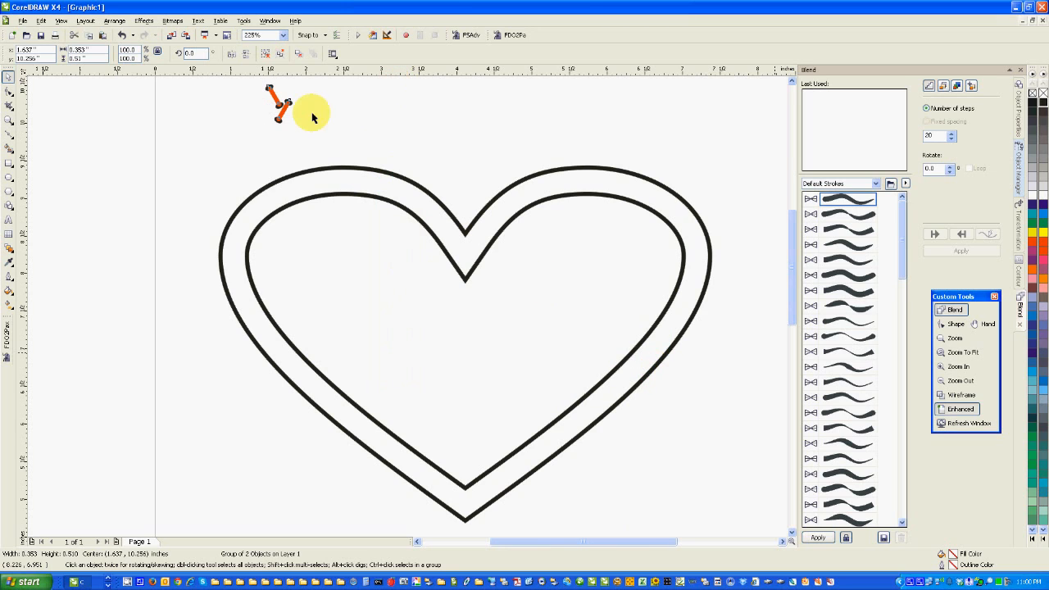
# Delete the original stitch group above the heart and apply the saved lace sprayer stroke to the inner heart
pyautogui.click(281, 107)
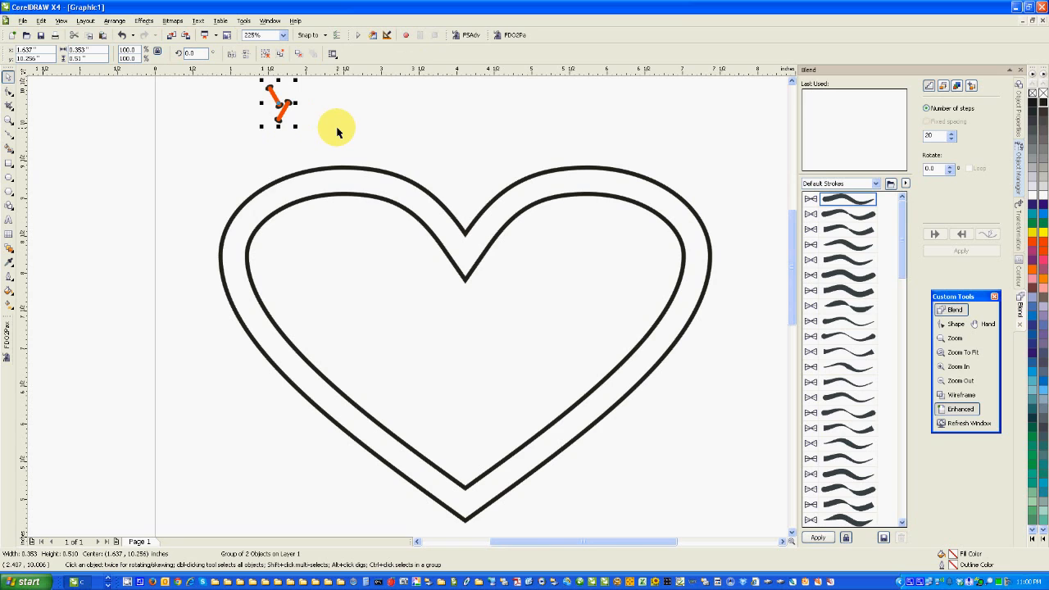
pyautogui.press('Delete')
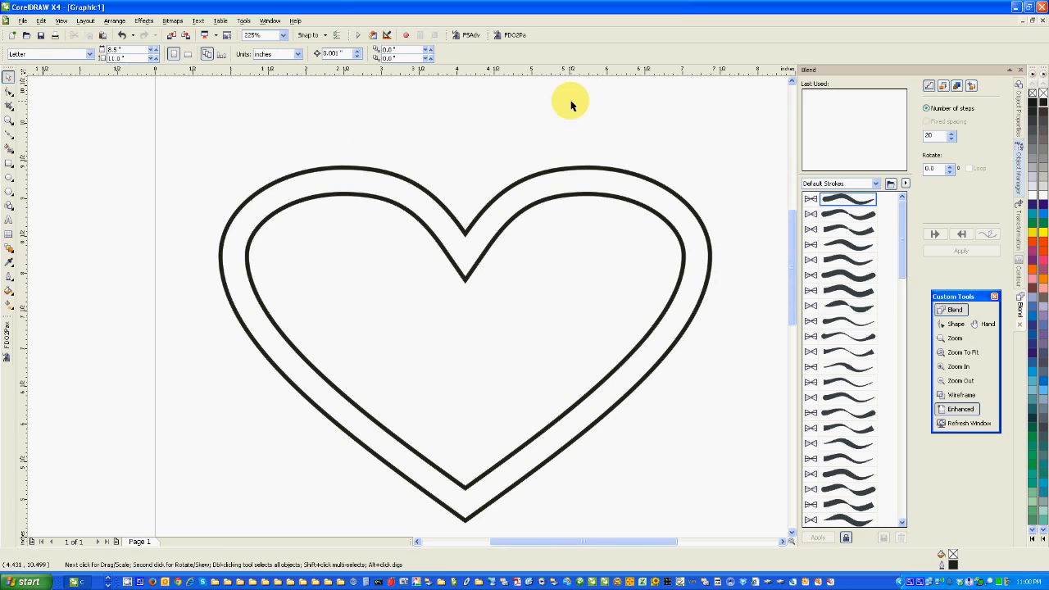
pyautogui.click(610, 198)
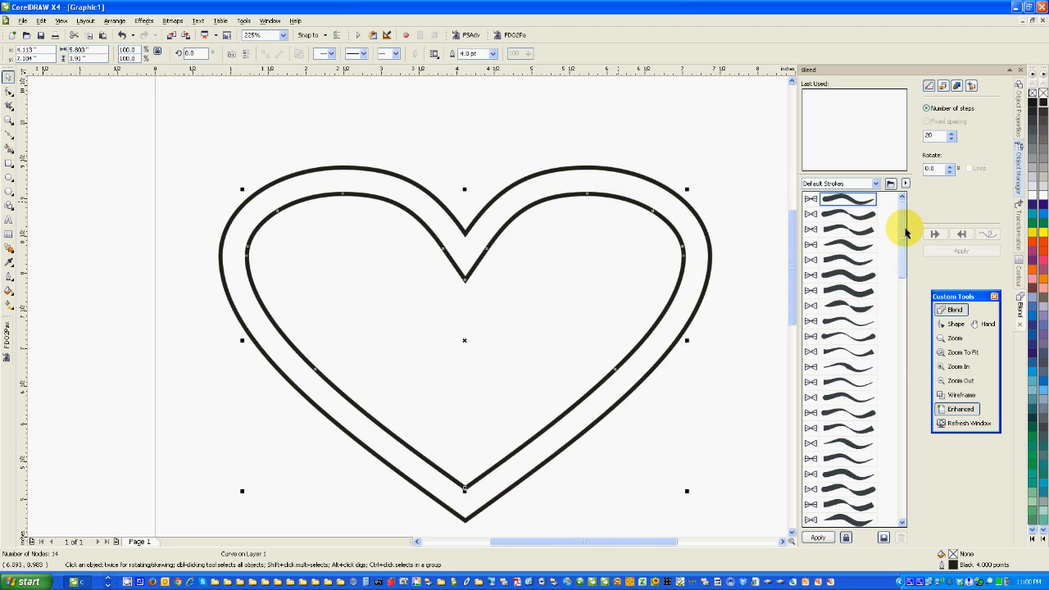
pyautogui.moveTo(906, 233); pyautogui.dragTo(909, 256)
pyautogui.moveTo(921, 308)
pyautogui.mouseDown()
pyautogui.moveTo(897, 534)
pyautogui.moveTo(896, 490)
pyautogui.mouseUp()
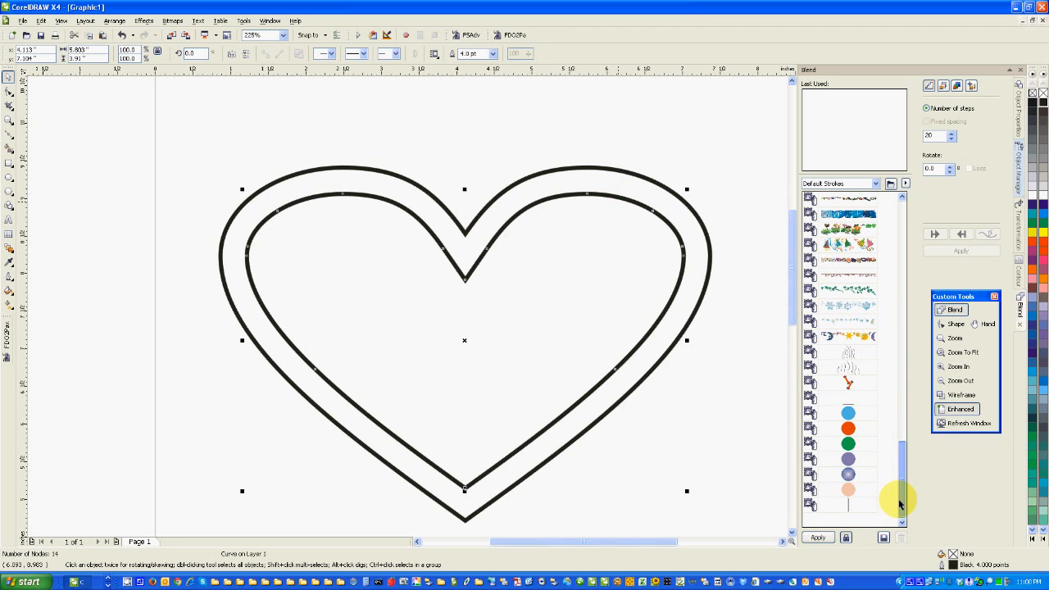
pyautogui.click(849, 385)
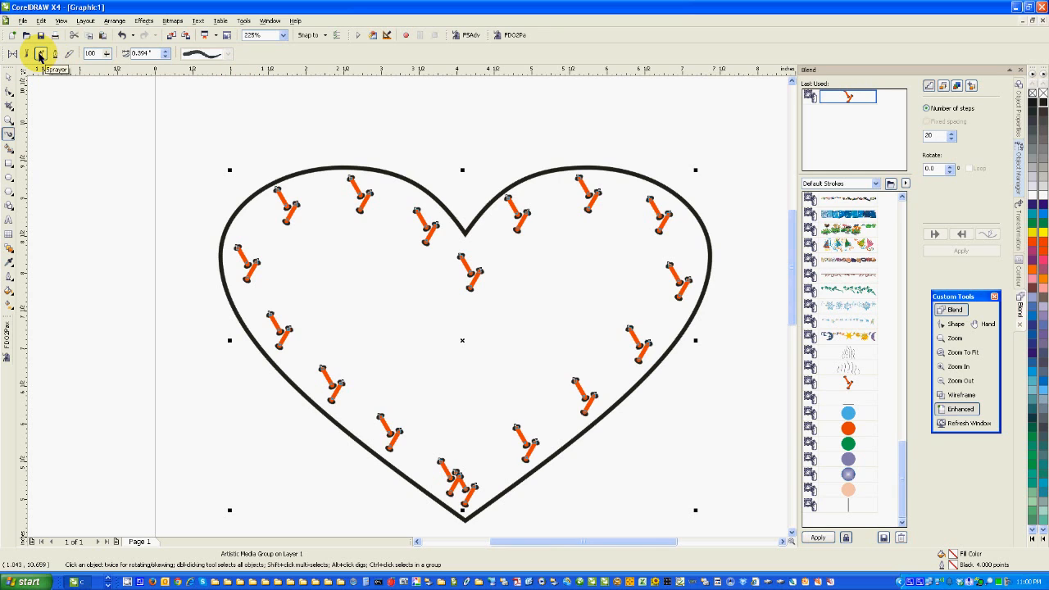
# Try to set the lace sprayer to 25 dabs, 0.25" spacing and a 30° rotation relative to the path
pyautogui.click(39, 55)
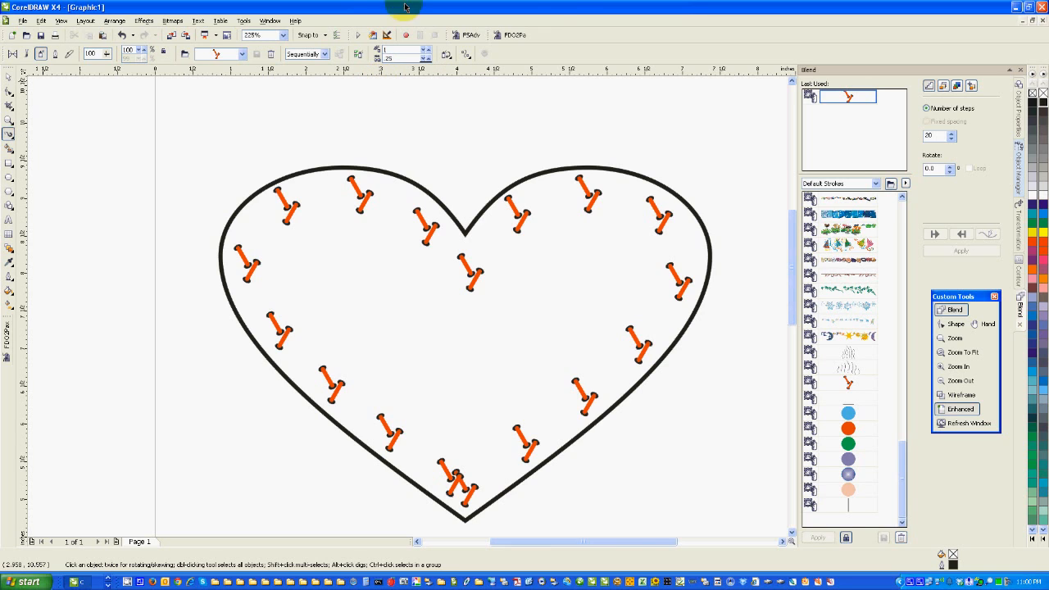
pyautogui.click(402, 51)
pyautogui.moveTo(402, 49); pyautogui.dragTo(358, 43)
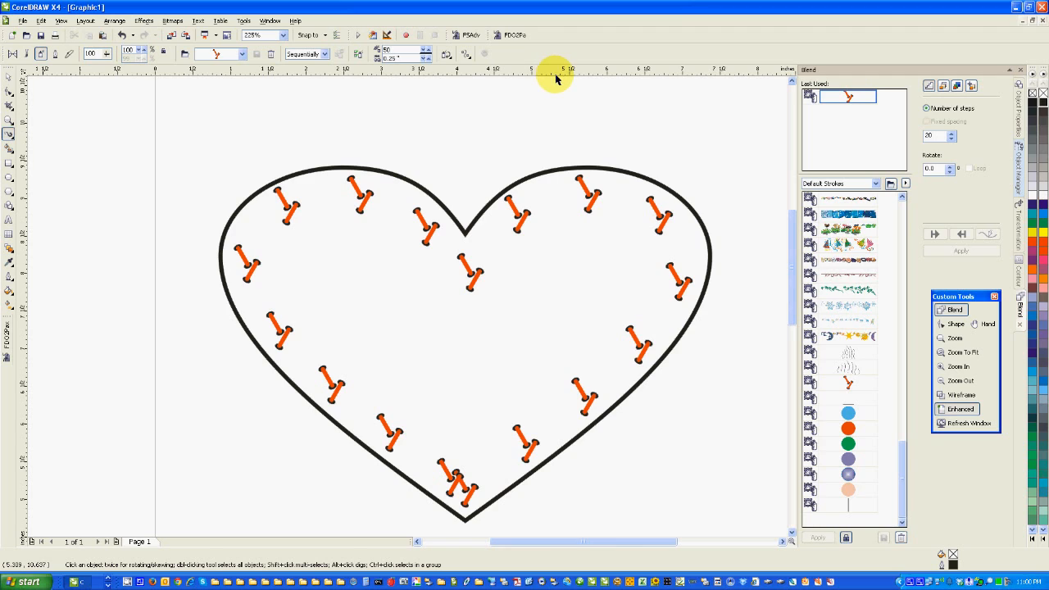
pyautogui.click(446, 54)
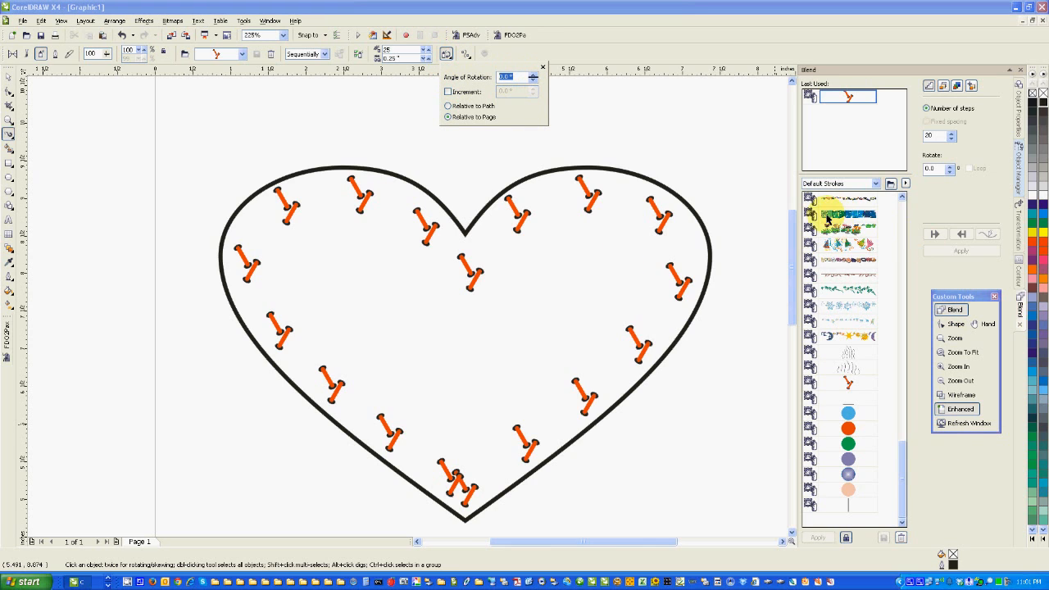
pyautogui.click(448, 106)
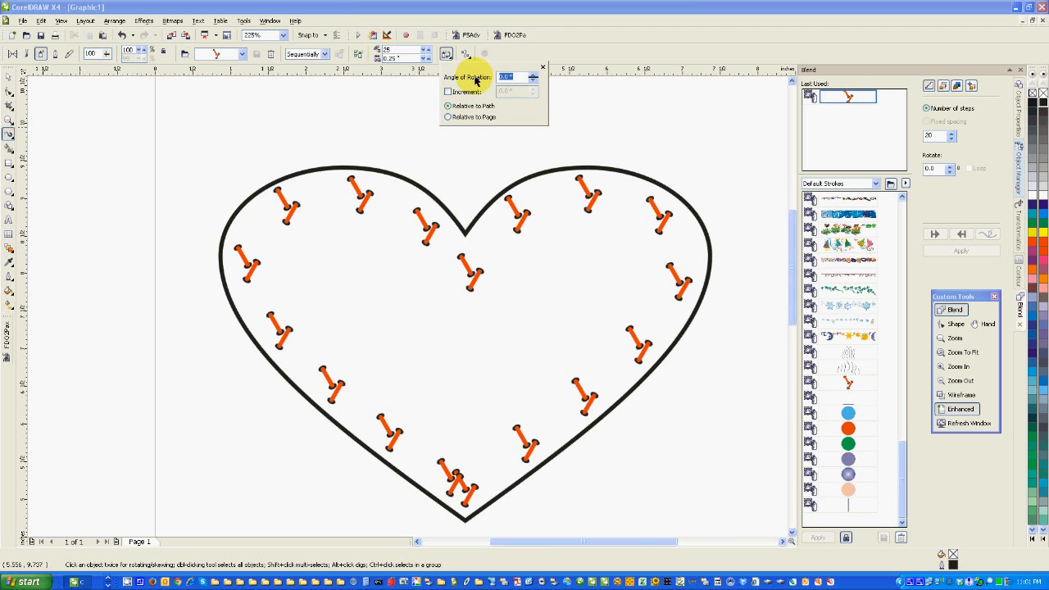
pyautogui.write('30')
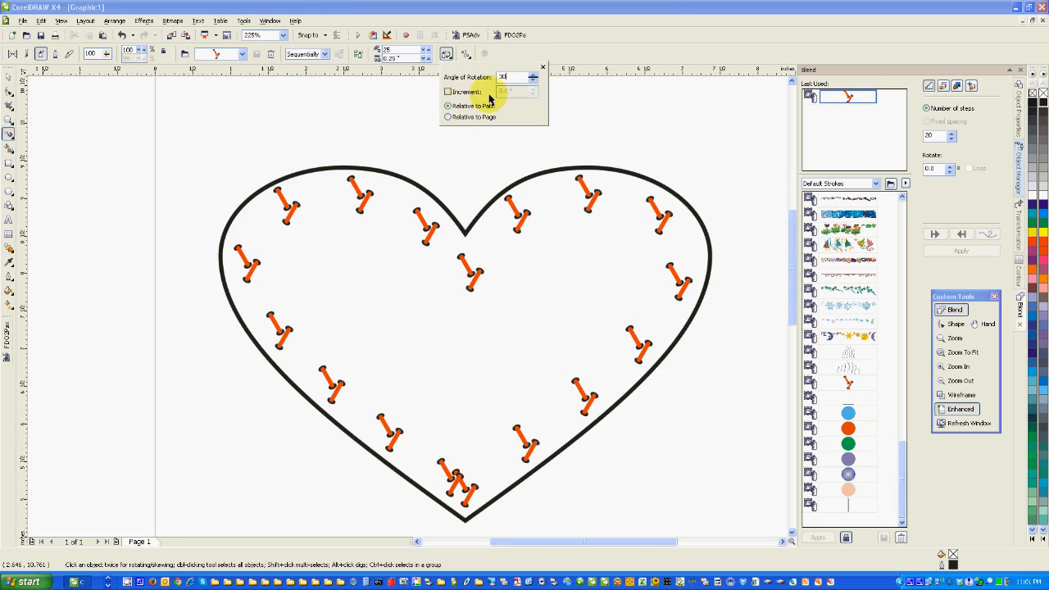
pyautogui.click(515, 51)
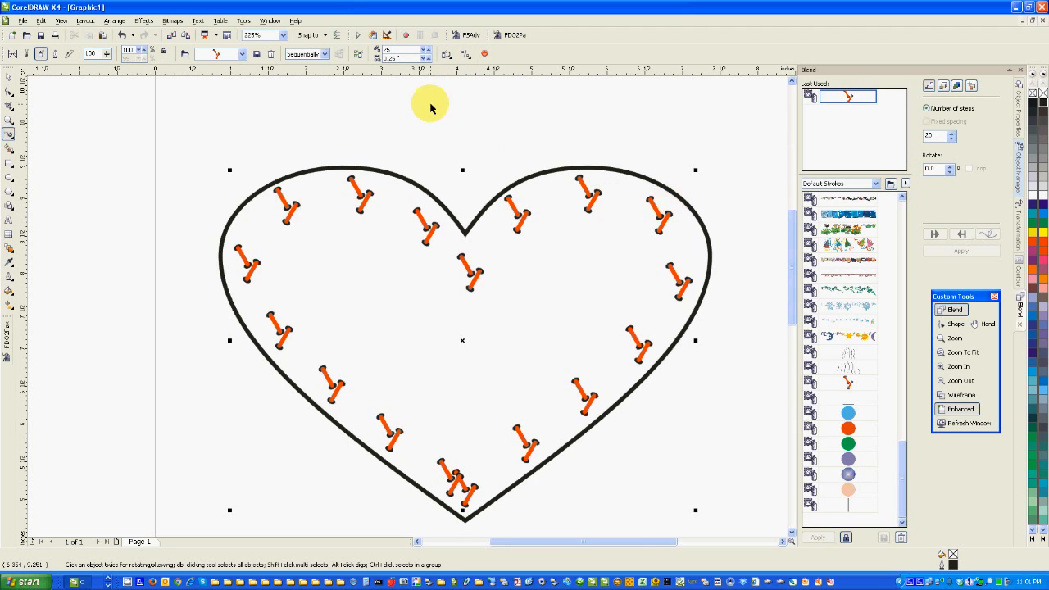
# Set the sprayed lace group on the inner heart to 25 dabs with 0.25" spacing
pyautogui.click(470, 275)
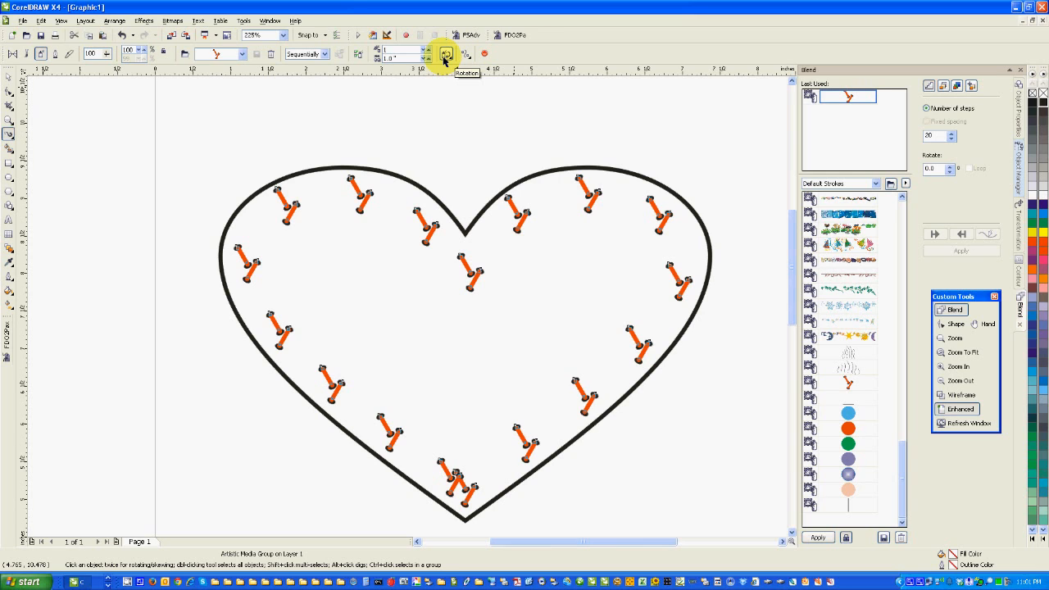
pyautogui.click(392, 50)
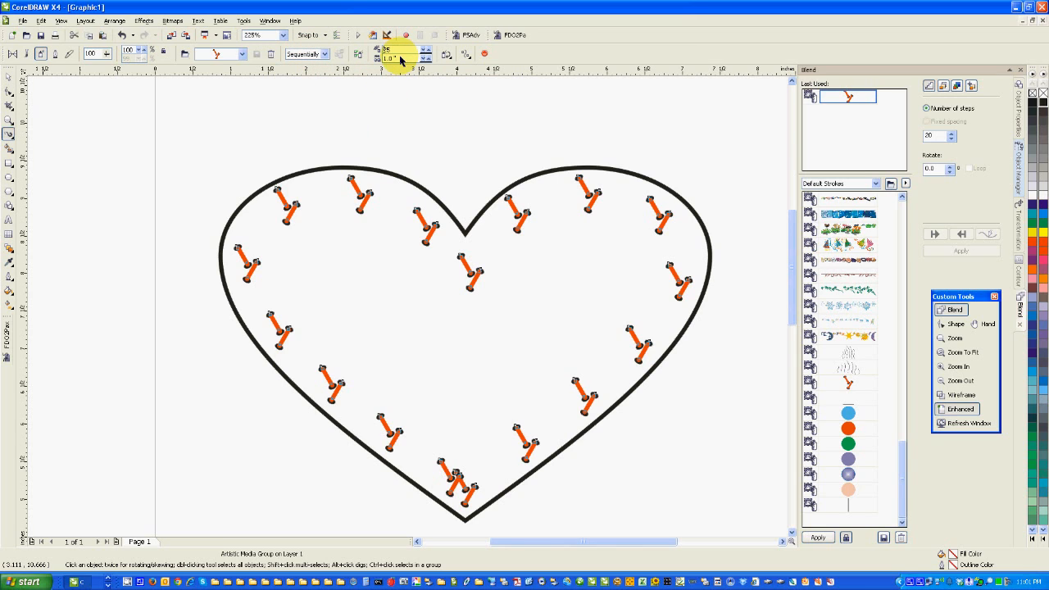
pyautogui.click(385, 58)
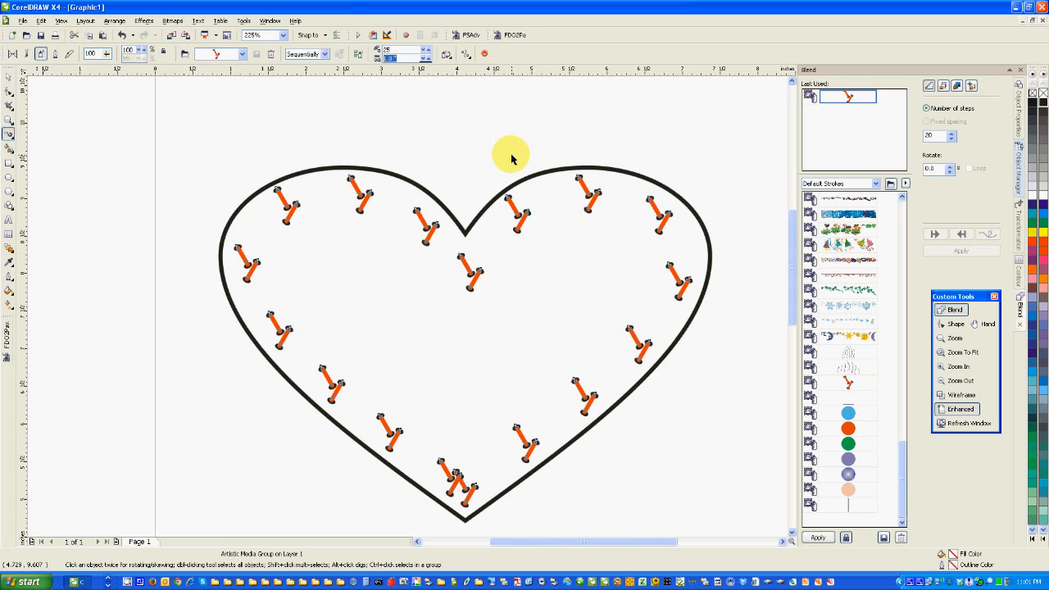
pyautogui.write('1')
pyautogui.press('Return')
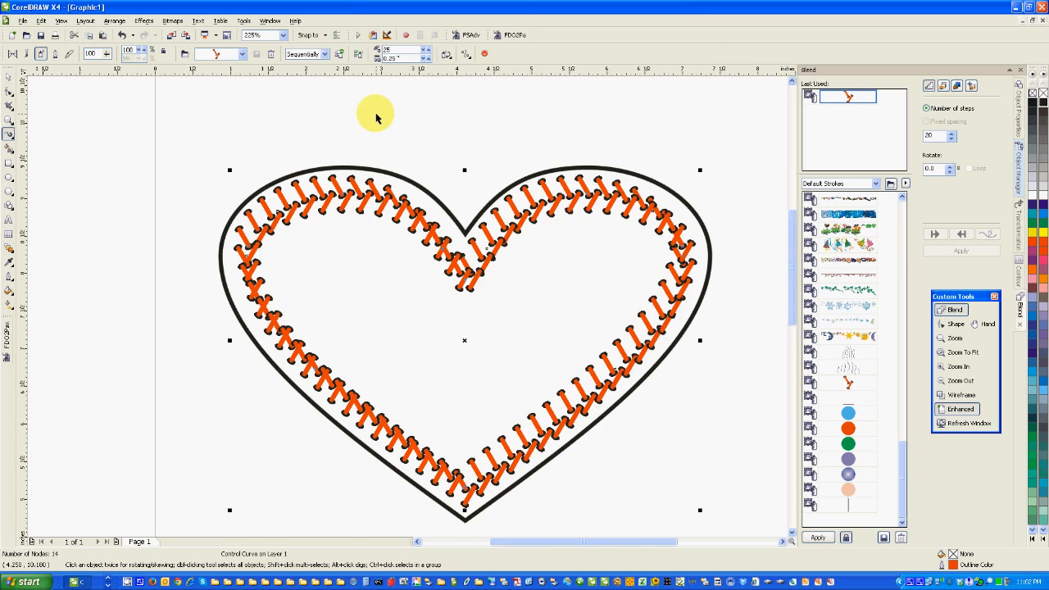
# Rotate the sprayed lace stitches by 30° relative to the path
pyautogui.click(447, 55)
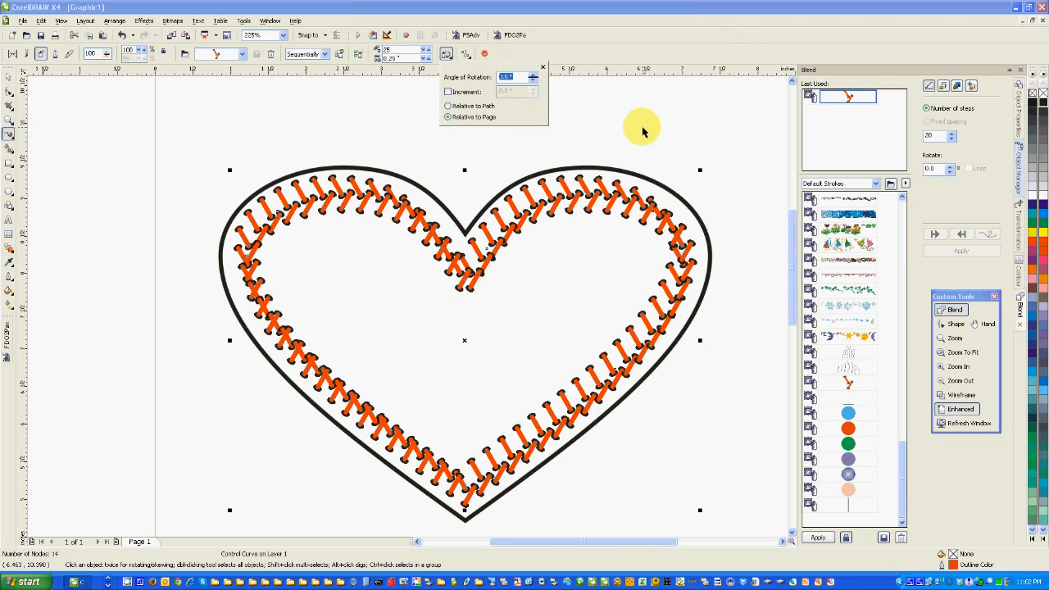
pyautogui.click(448, 106)
pyautogui.moveTo(521, 80); pyautogui.dragTo(481, 76)
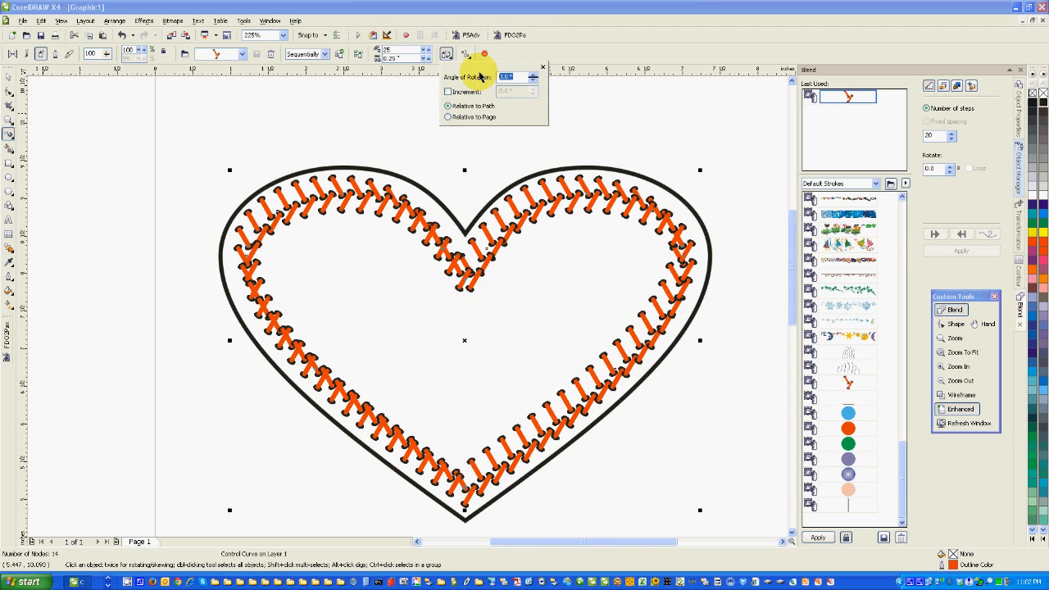
pyautogui.write('30')
pyautogui.press('Return')
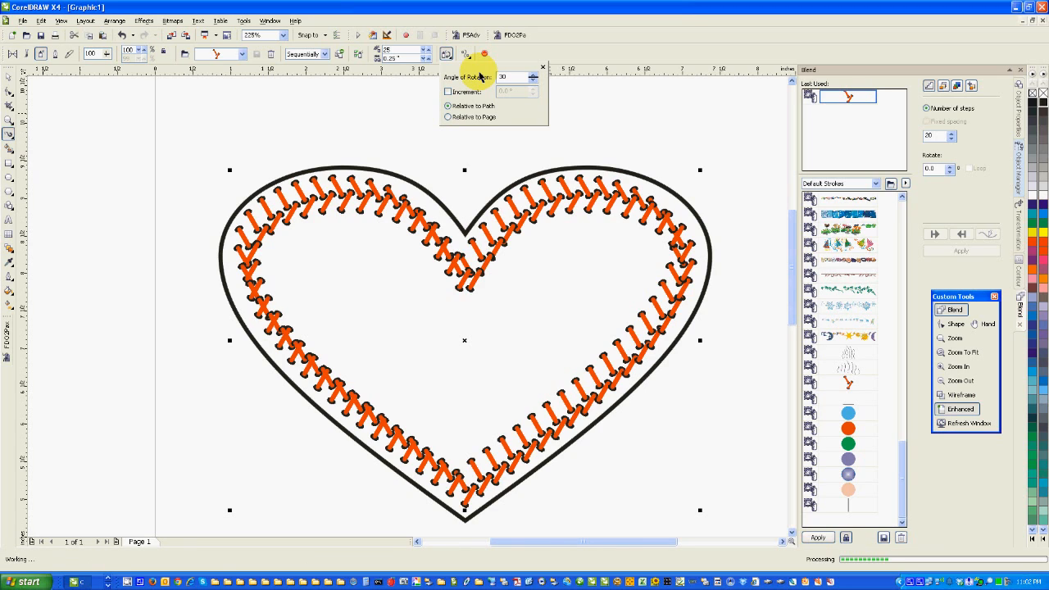